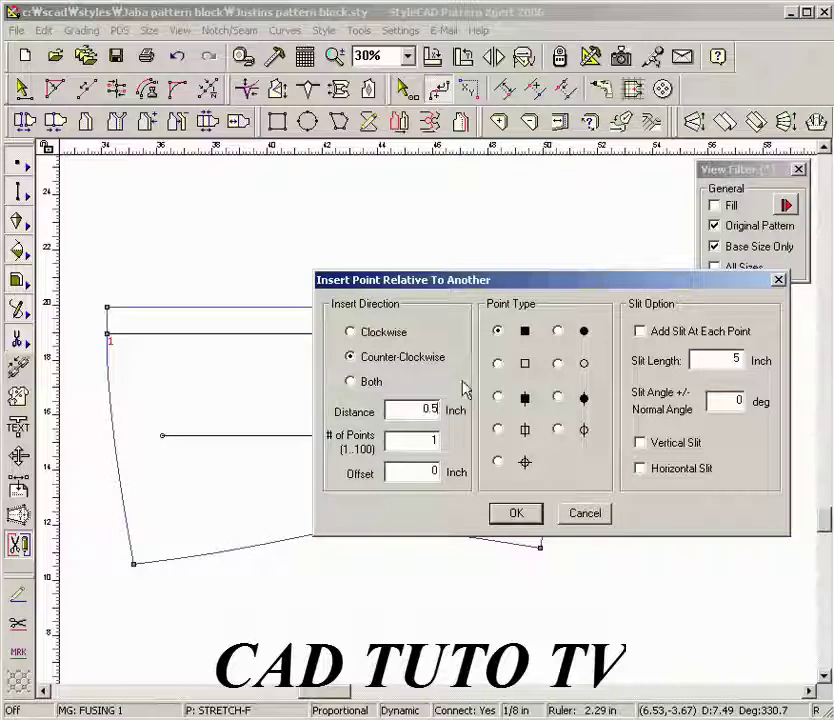
Step: Insert one solid-square notch point 0.5 inch counter-clockwise along the smallest pattern's lower yoke line
left_click(498, 397)
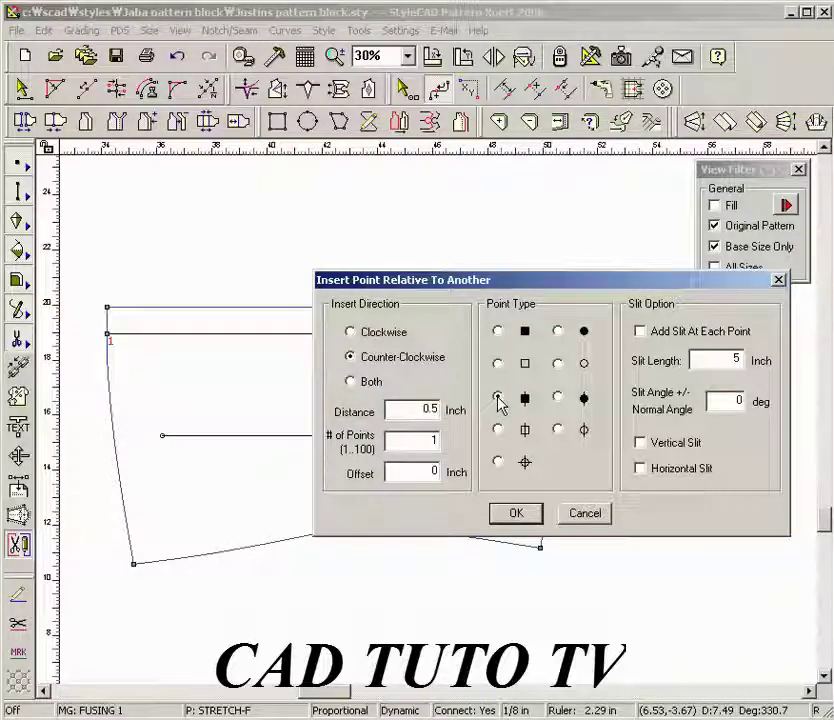
left_click(514, 512)
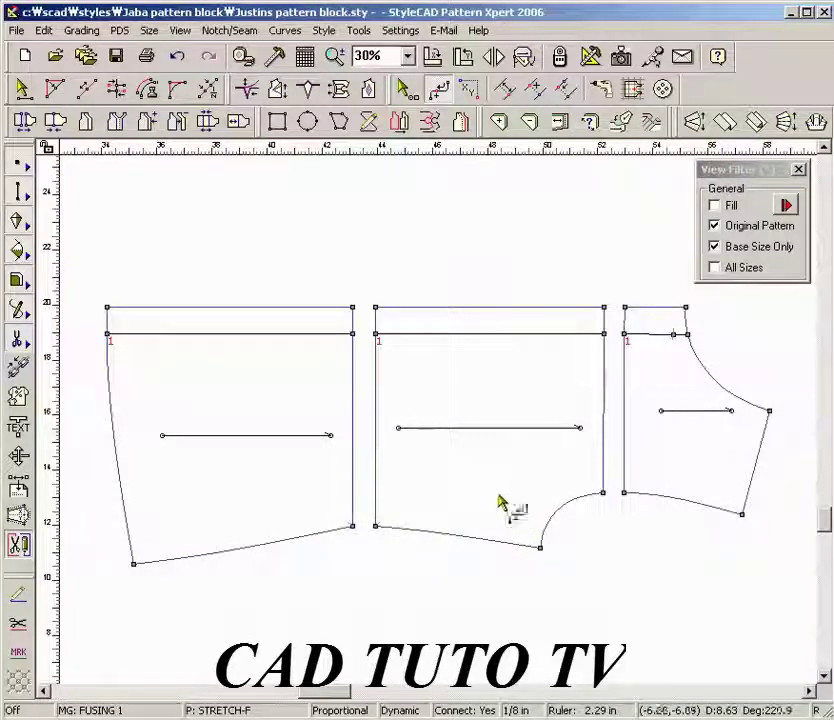
Step: Insert three solid-square notch points, using a distance of 4 inches counter-clockwise, along the yoke line running across all three patterns
left_click(290, 333)
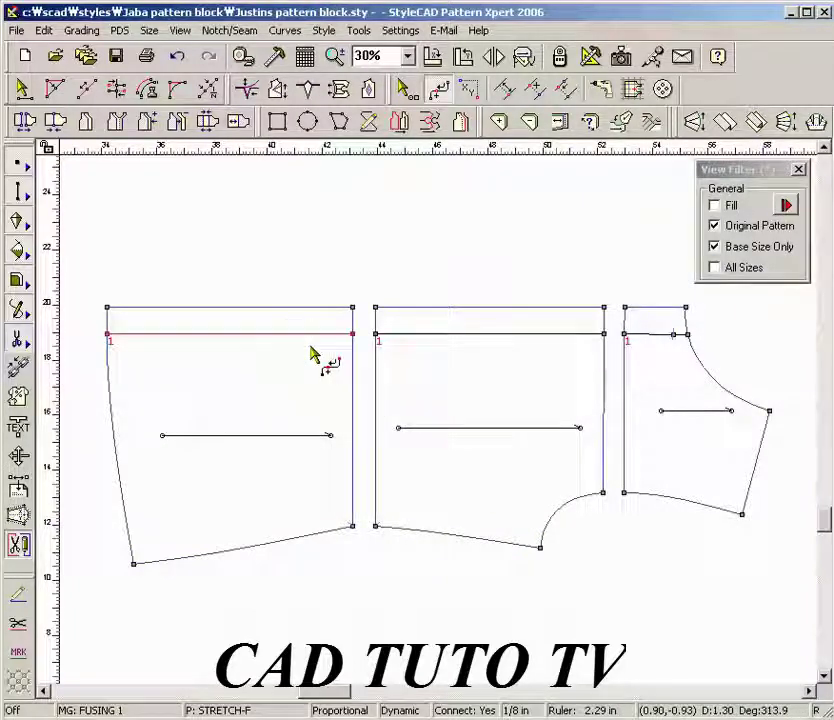
left_click(497, 335)
left_click(635, 335)
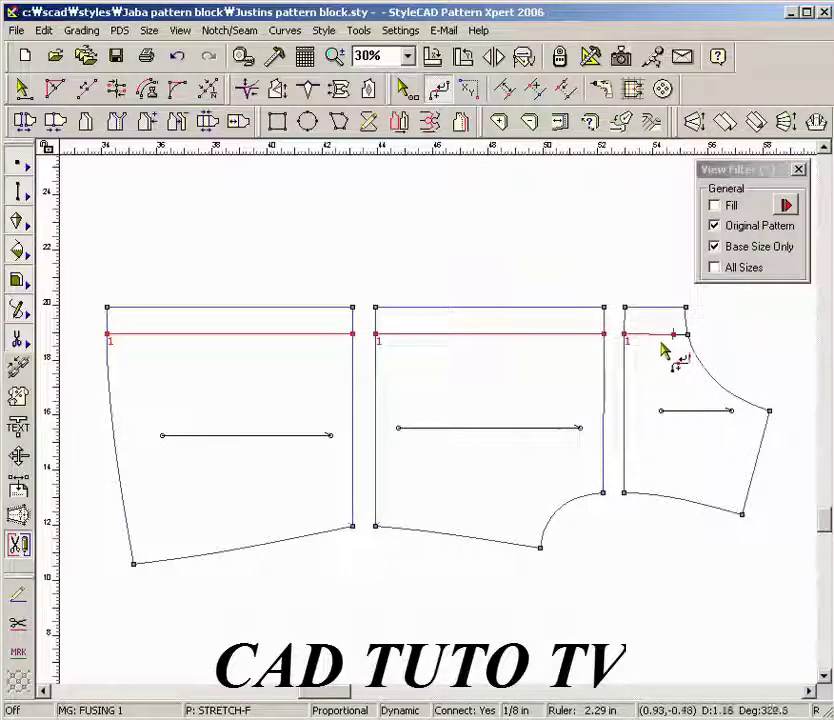
left_click(665, 339)
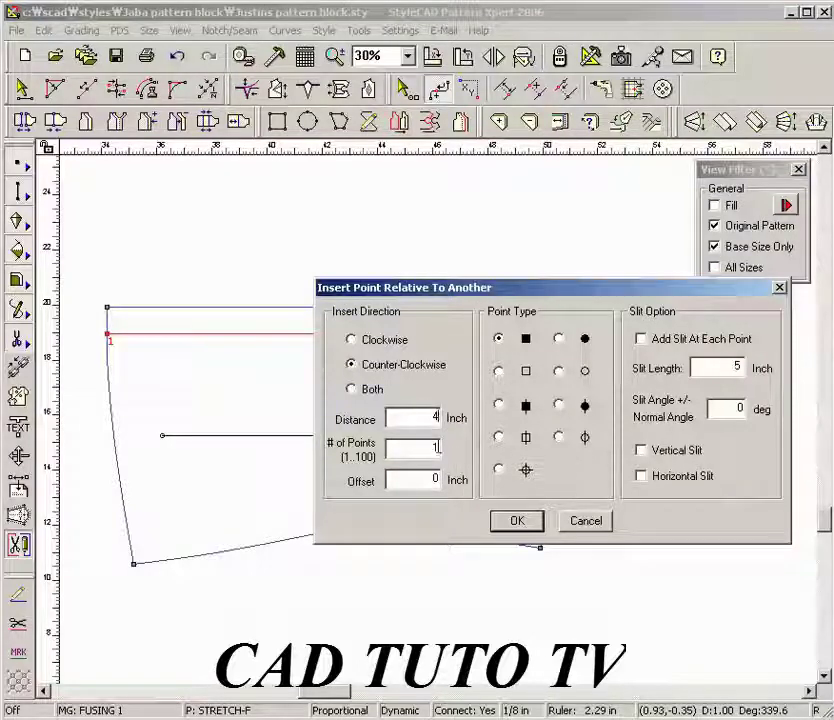
double_click(436, 451)
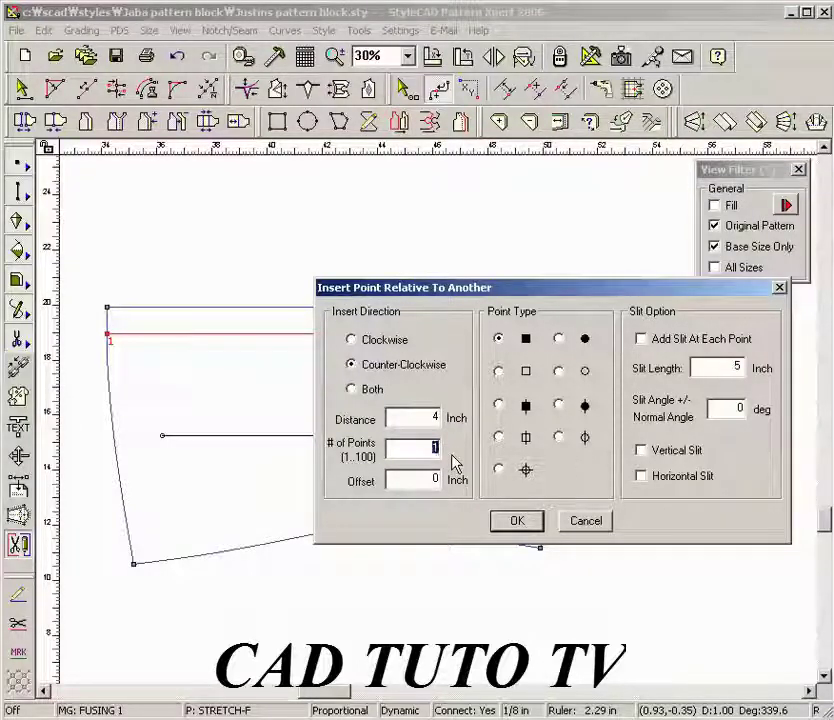
type("3")
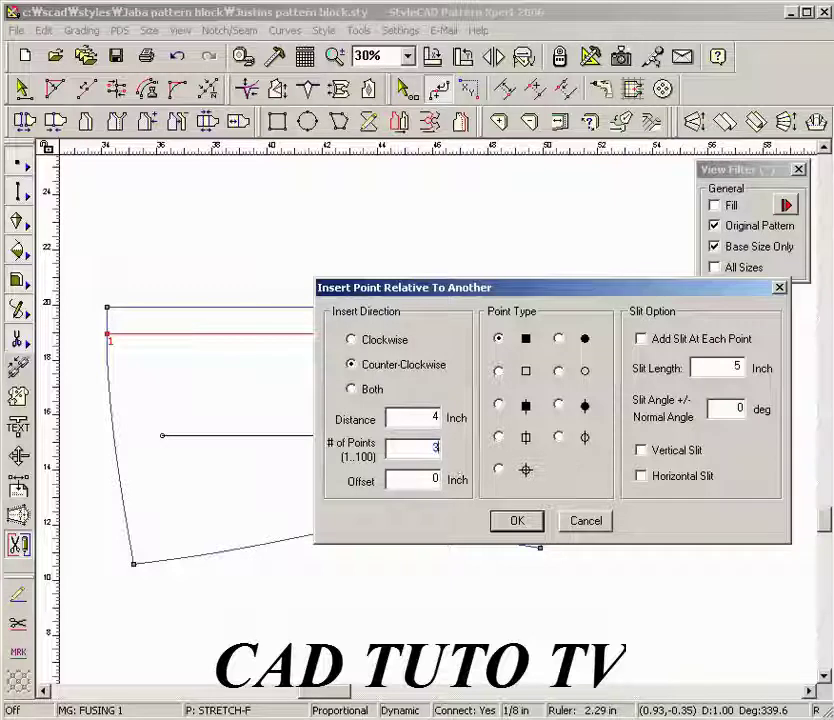
left_click(498, 405)
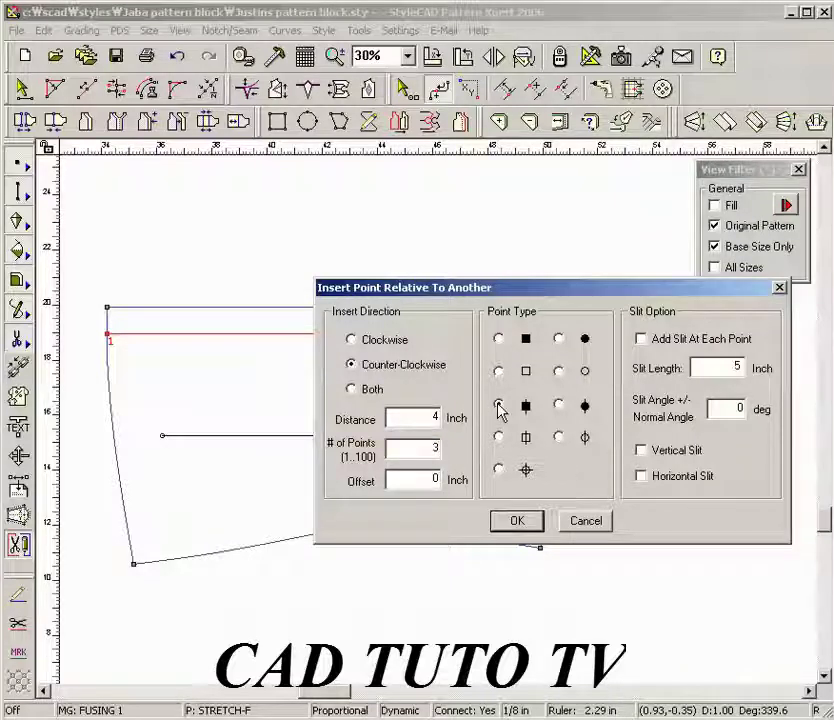
left_click(518, 521)
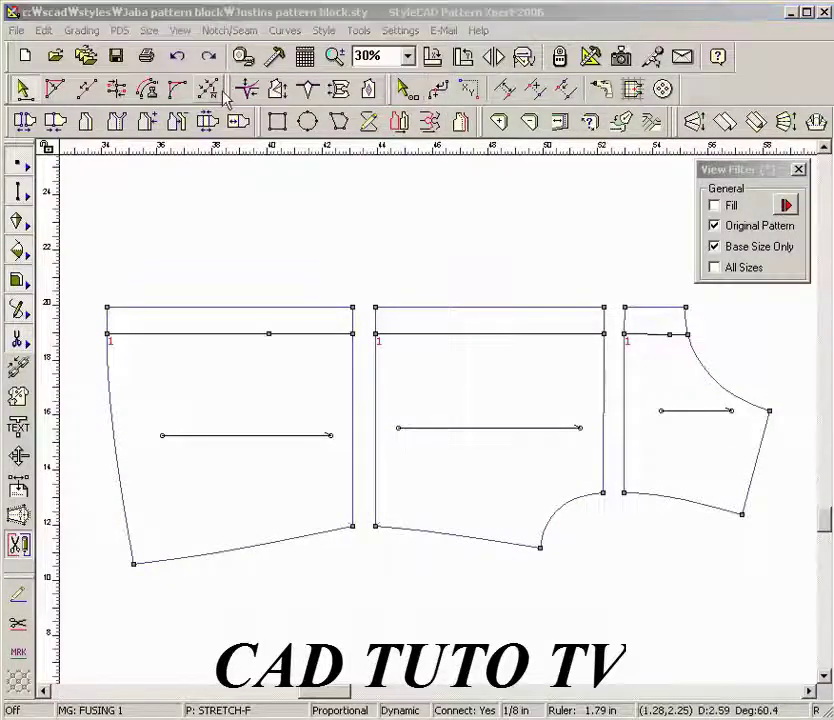
Step: Divide the connected yoke line segments across the three patterns into 3 parts with solid-square notch points
left_click(212, 89)
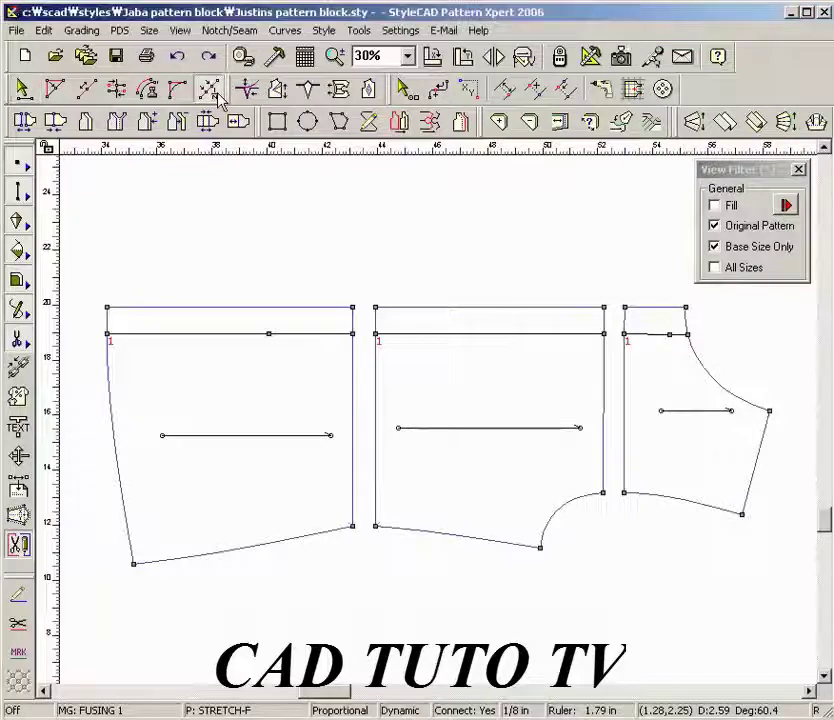
left_click(302, 333)
left_click(500, 333)
left_click(656, 352)
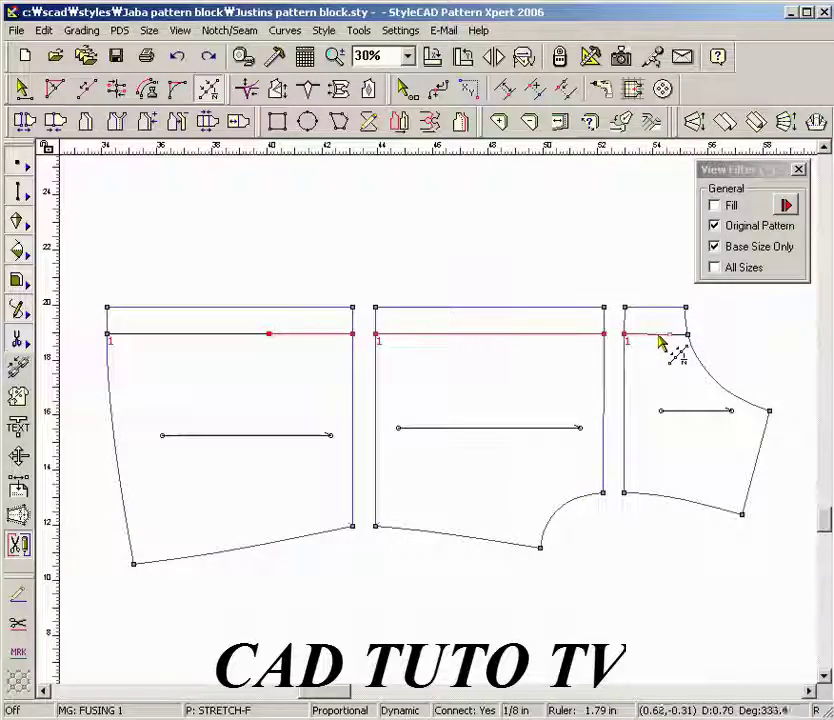
right_click(660, 343)
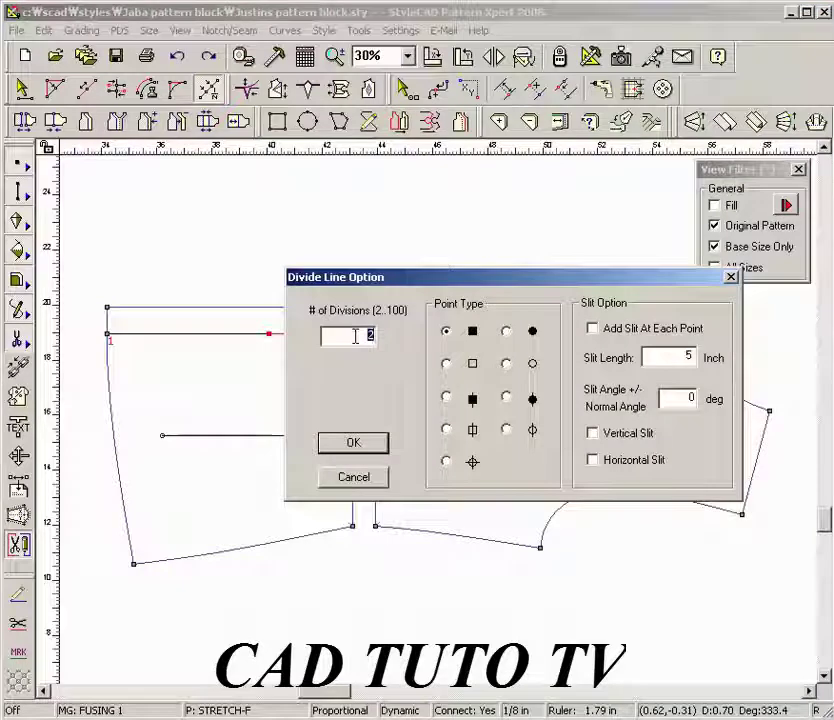
type("3")
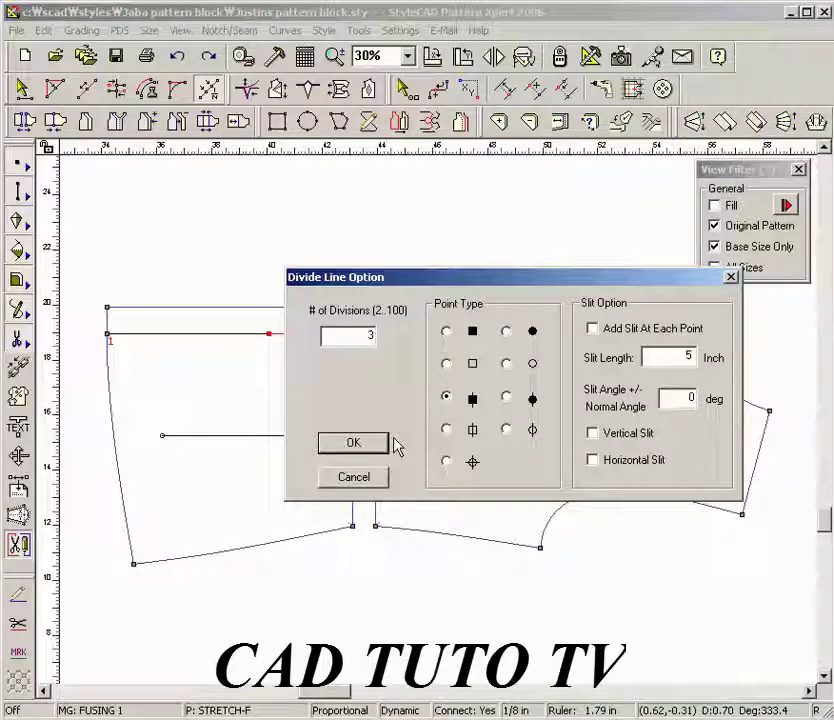
left_click(354, 444)
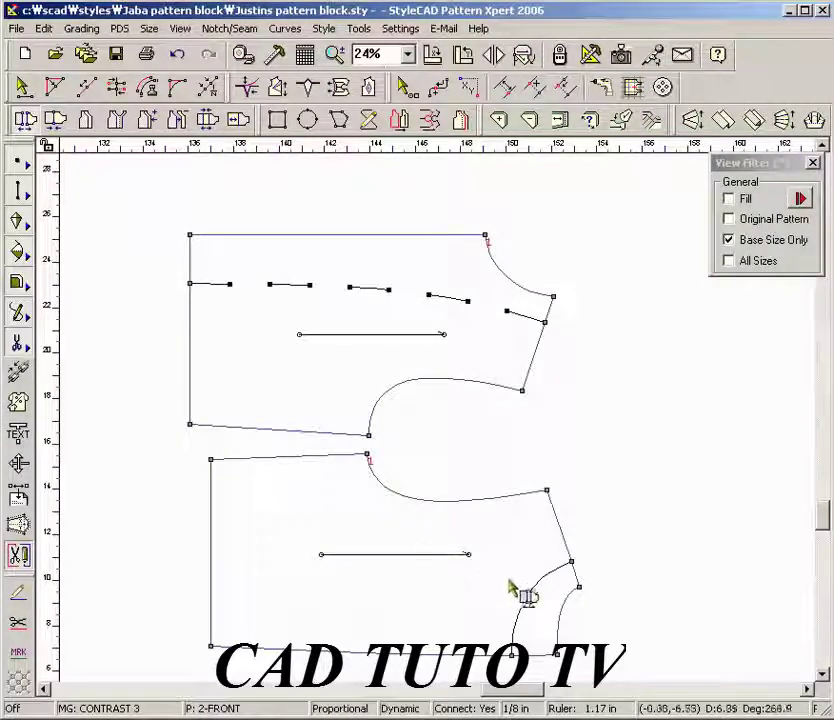
Step: Split the lower pattern along its inner neckline curve and the upper pattern along its five dashed line segments
left_click_drag(505, 580, 546, 626)
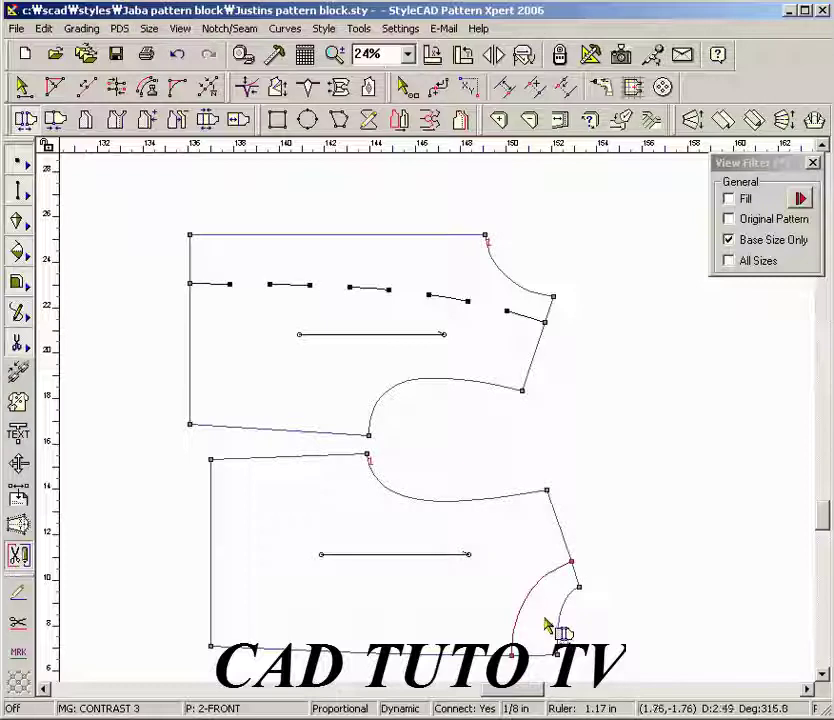
left_click(532, 607)
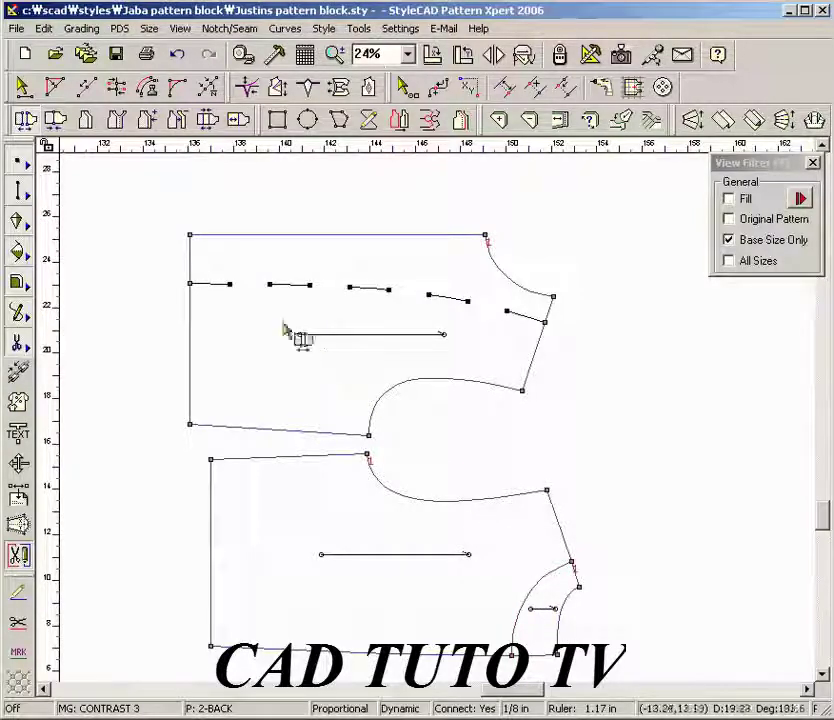
left_click_drag(216, 268, 372, 320)
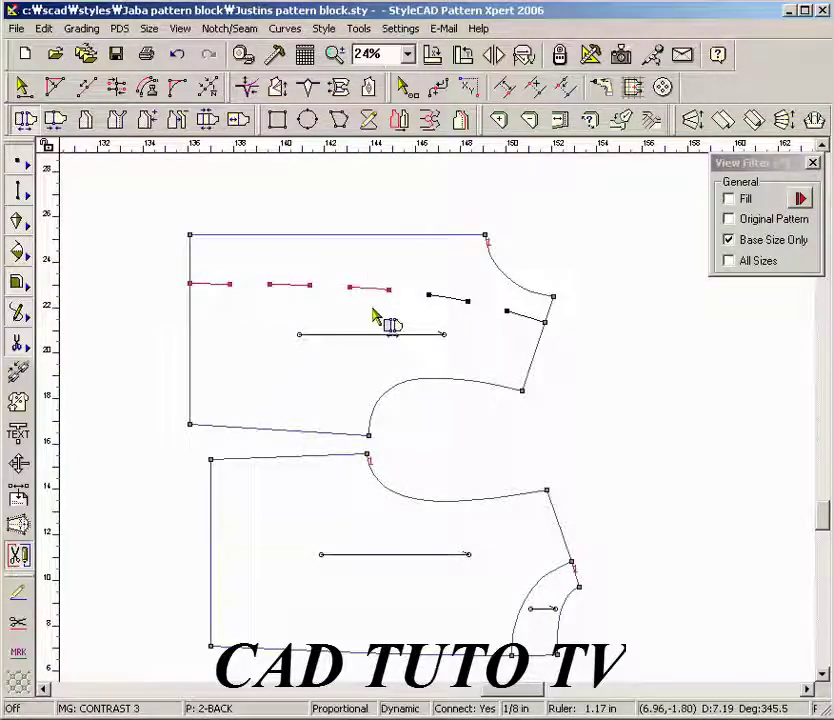
left_click_drag(452, 295, 521, 333)
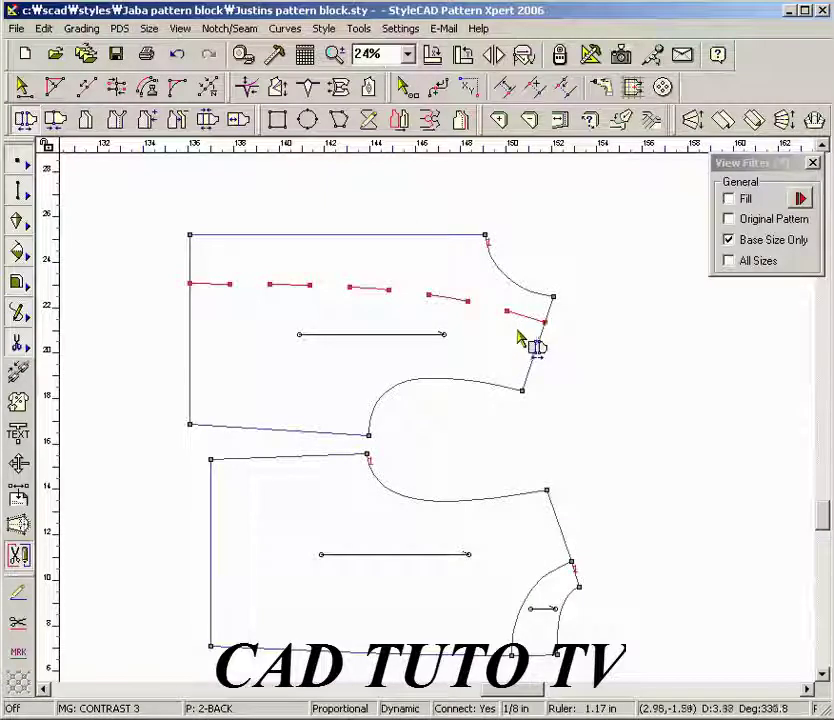
right_click(443, 300)
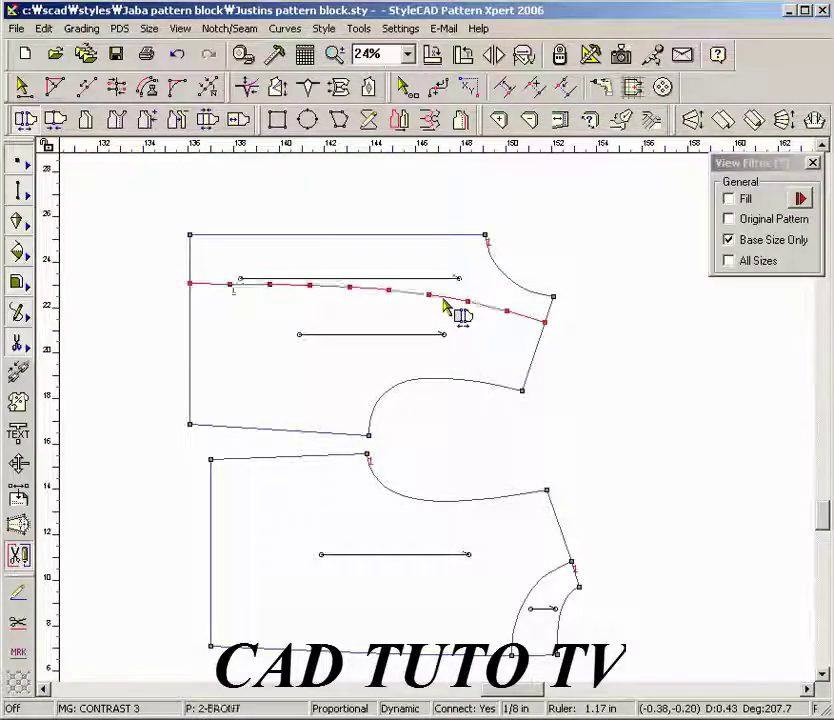
Step: Move the cut upper strip and the neckline piece away from their main patterns
left_click_drag(462, 289, 464, 238)
left_click_drag(546, 597, 603, 601)
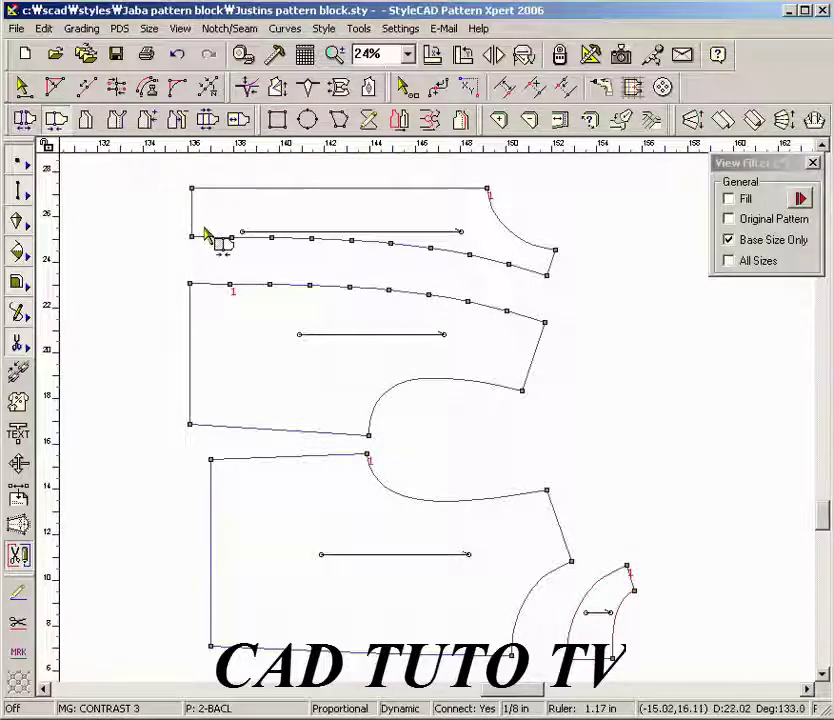
Step: Join the two upper pieces along their matching curved edges, without adjusting the joining side or filling gaps
left_click_drag(206, 230, 372, 318)
left_click_drag(416, 242, 517, 336)
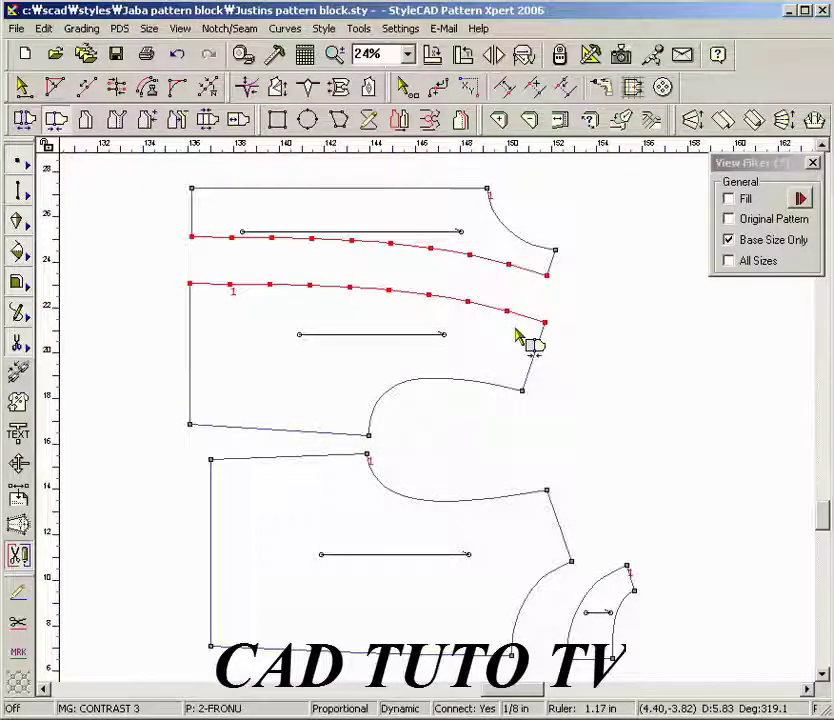
left_click(546, 309)
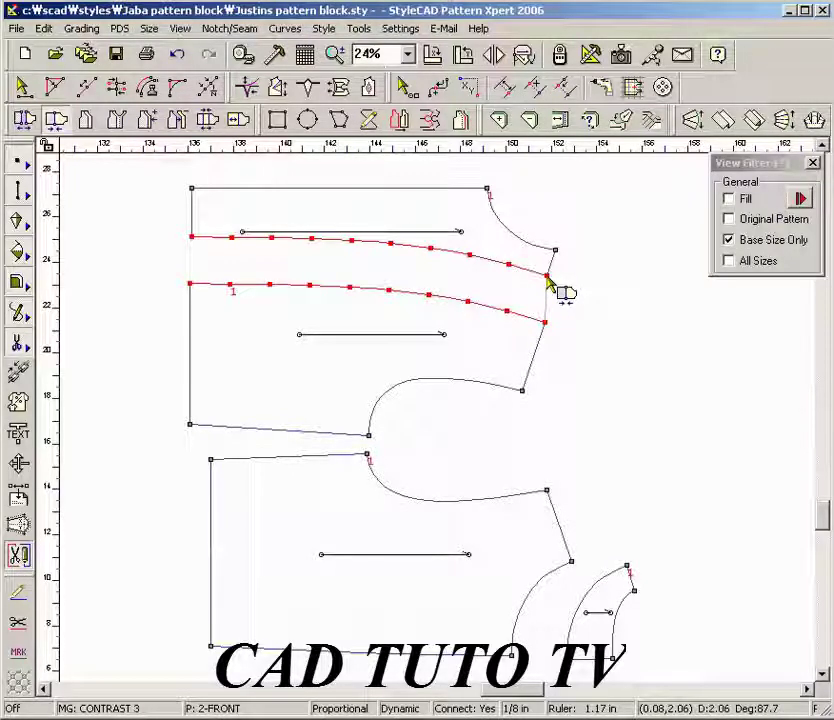
left_click(547, 280)
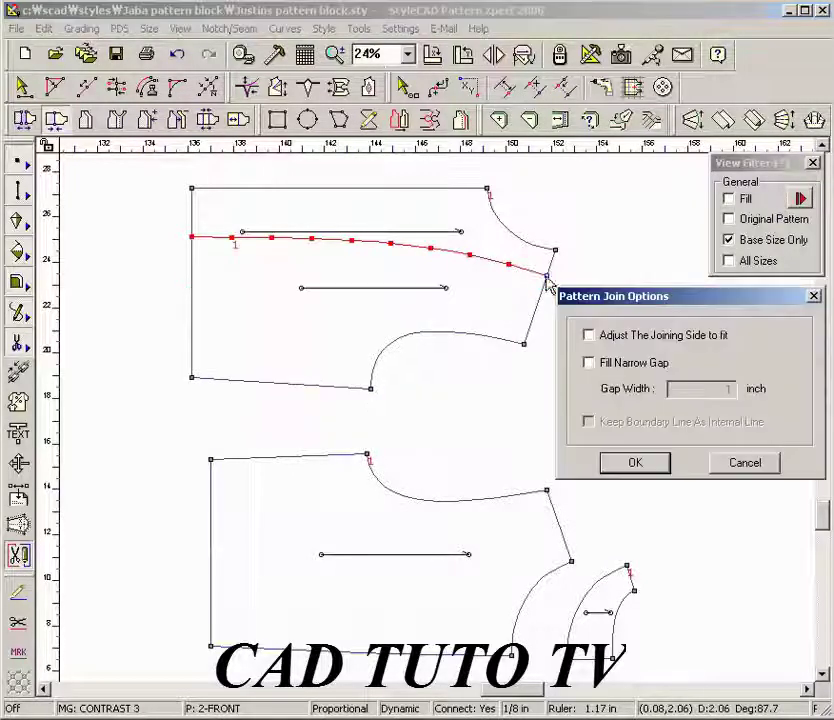
left_click(632, 464)
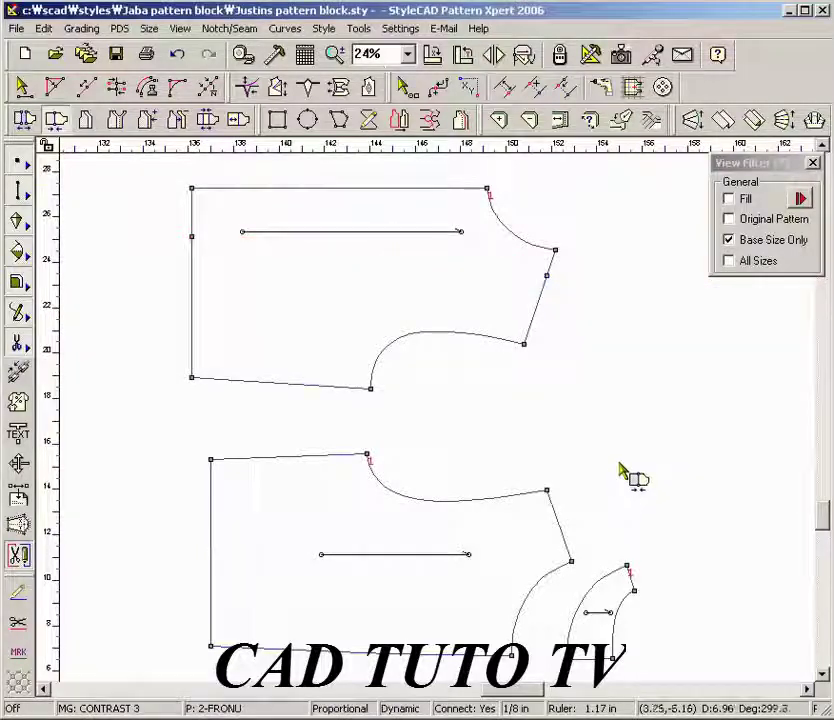
Step: Join the neckline piece back to the lower pattern along the matching curve with the join options left off
left_click_drag(515, 596, 595, 638)
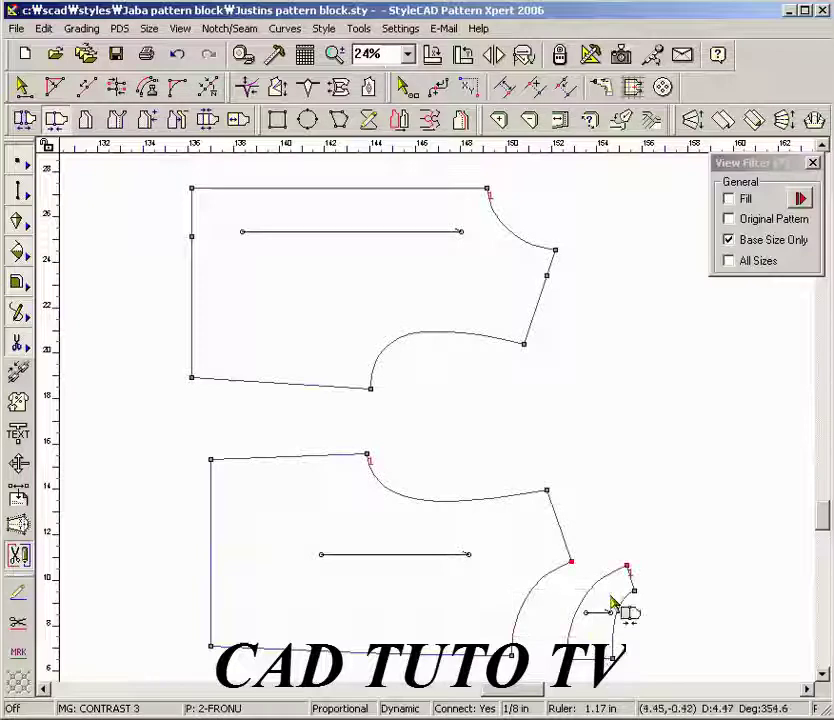
left_click_drag(628, 569, 572, 566)
left_click(572, 566)
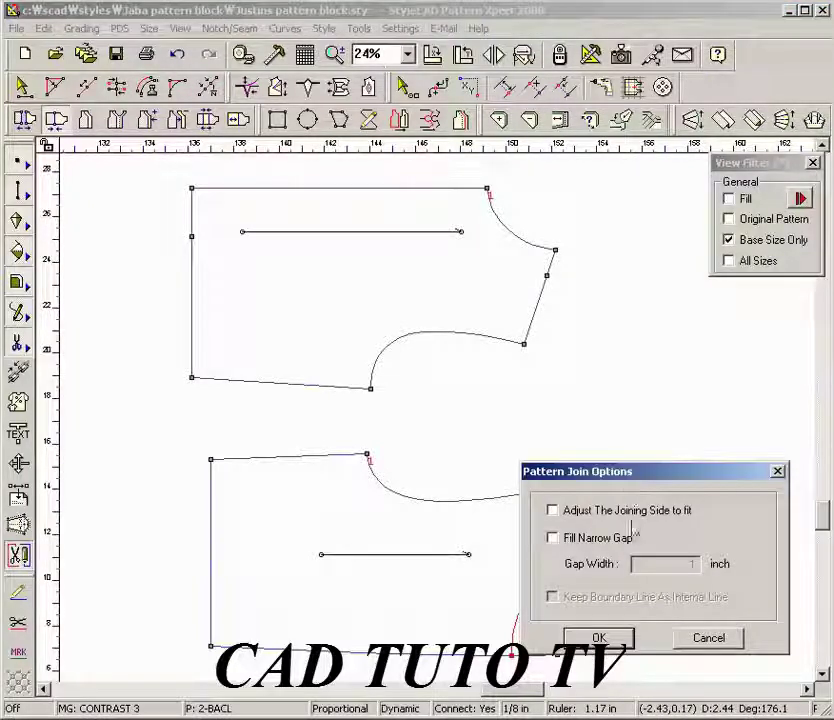
left_click(600, 638)
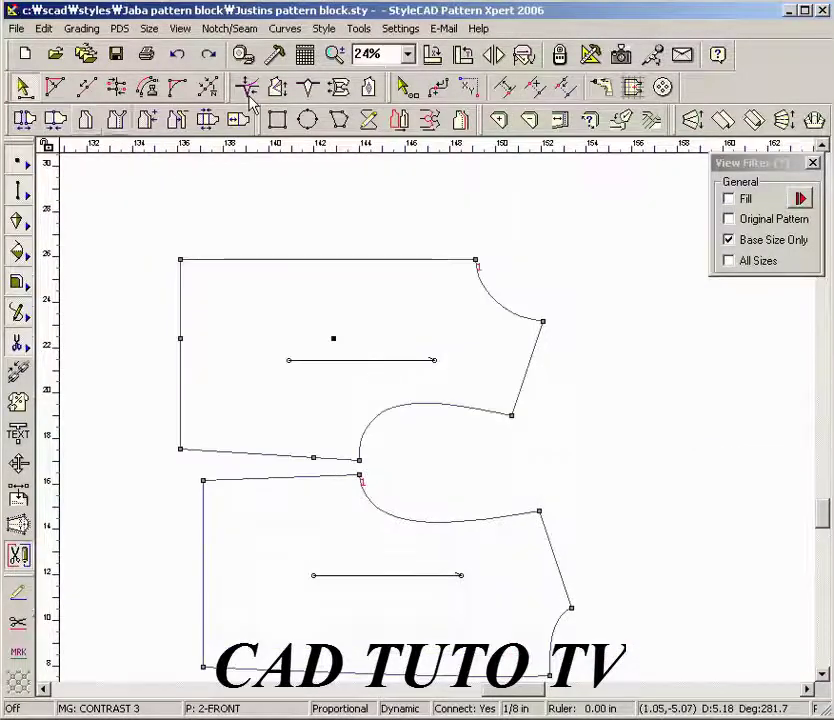
Step: Create a 1.5-inch facing along the lower pattern's neckline
left_click(87, 121)
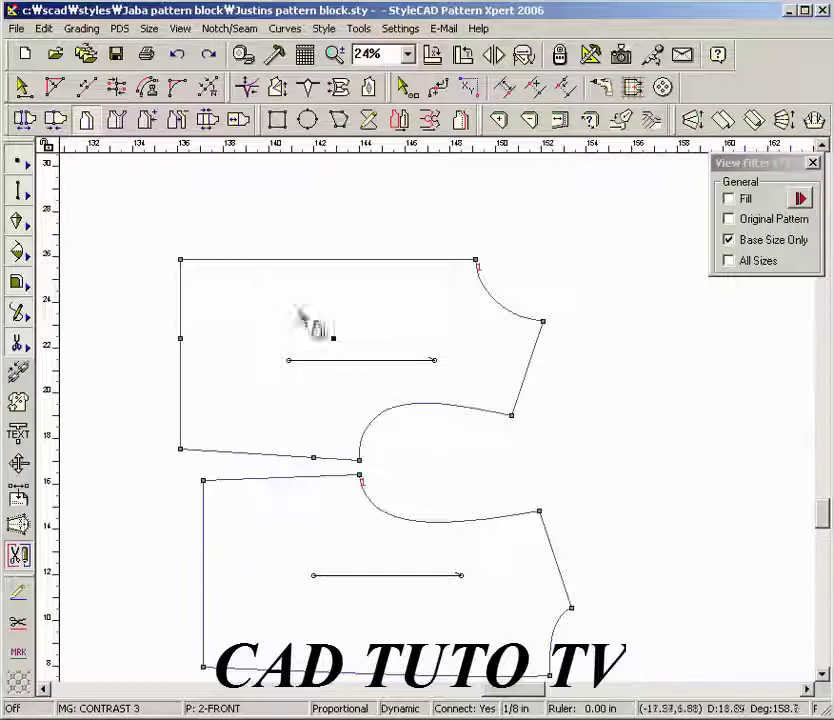
left_click(394, 336)
type("1.5")
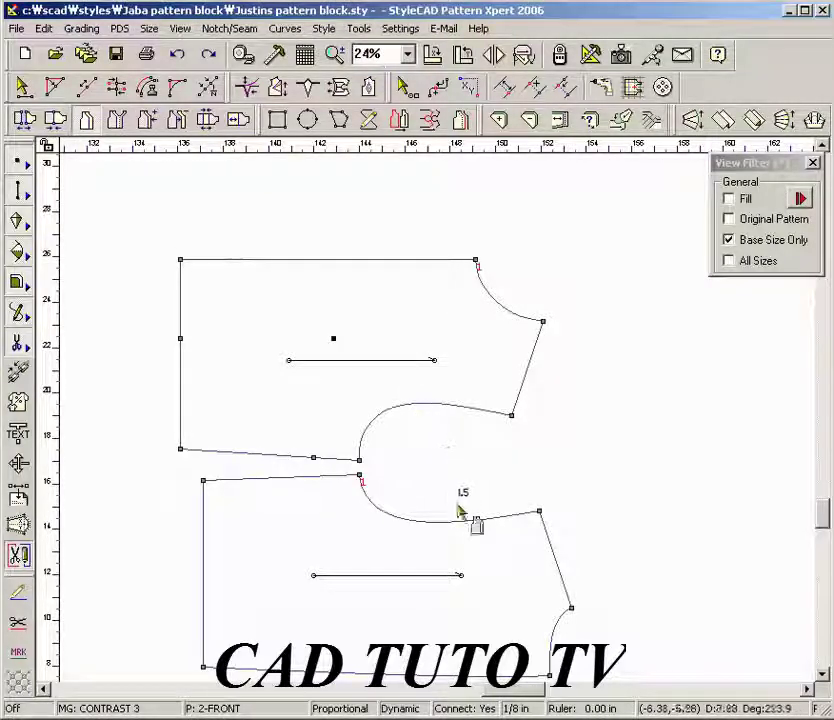
left_click(556, 622)
Step: Create 1-inch facings along the armholes of the lower and upper patterns
key("Escape")
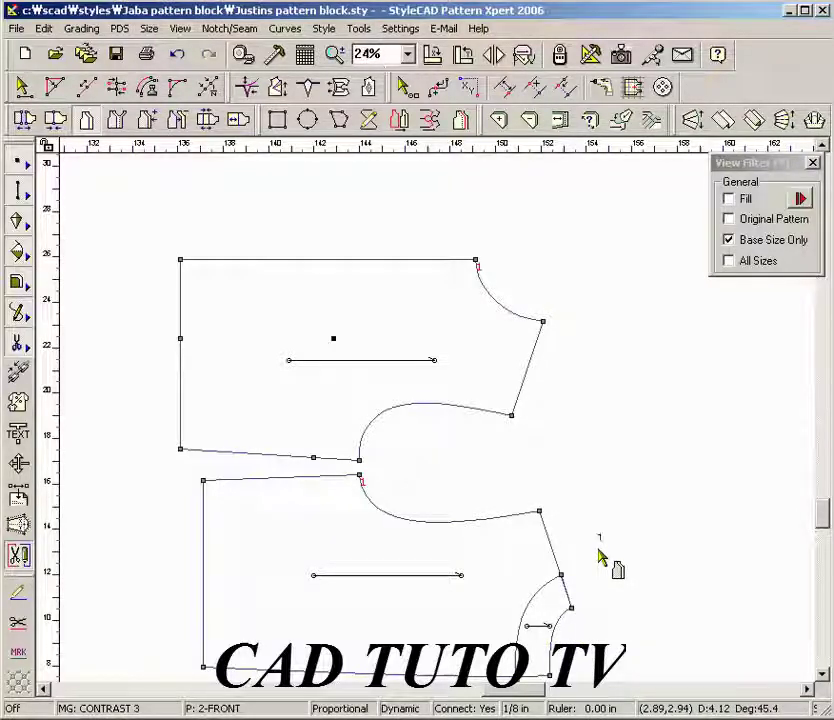
left_click_drag(423, 495, 474, 543)
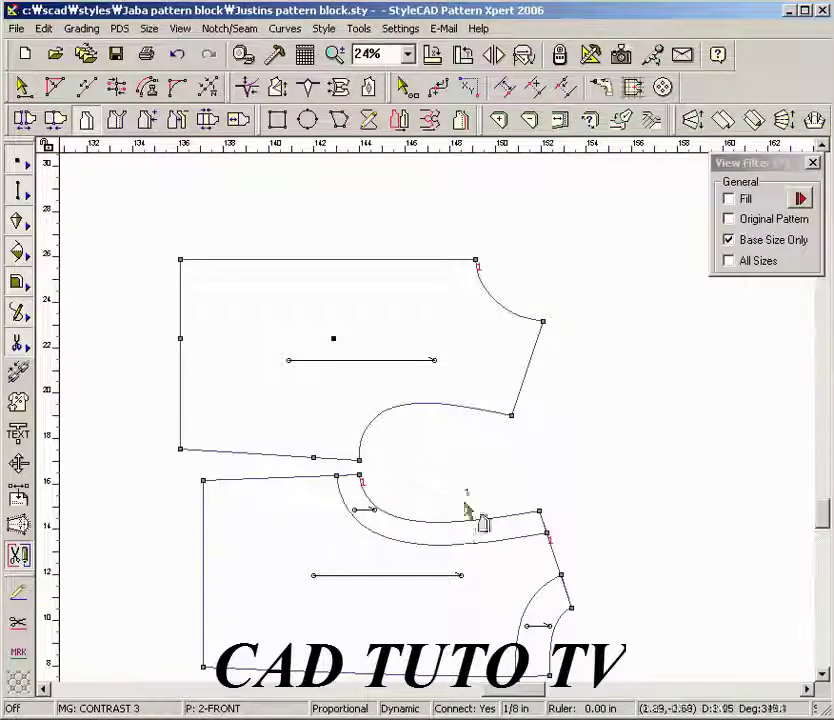
left_click_drag(398, 389, 445, 443)
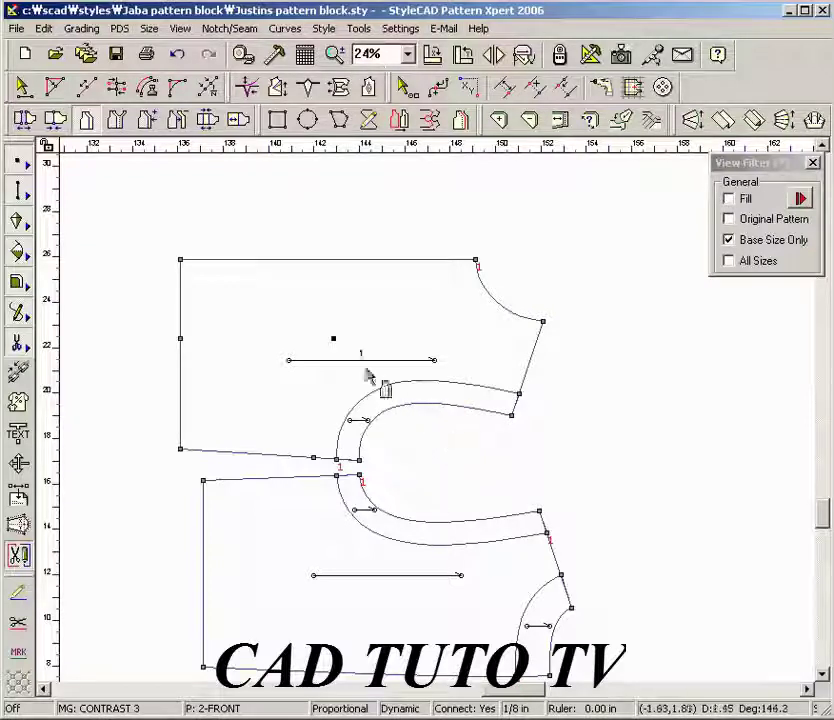
Step: Create a 1.5-inch mirrored facing for the upper pattern's long straight edge and neckline, using the straight edge as the mirror line
left_click(116, 119)
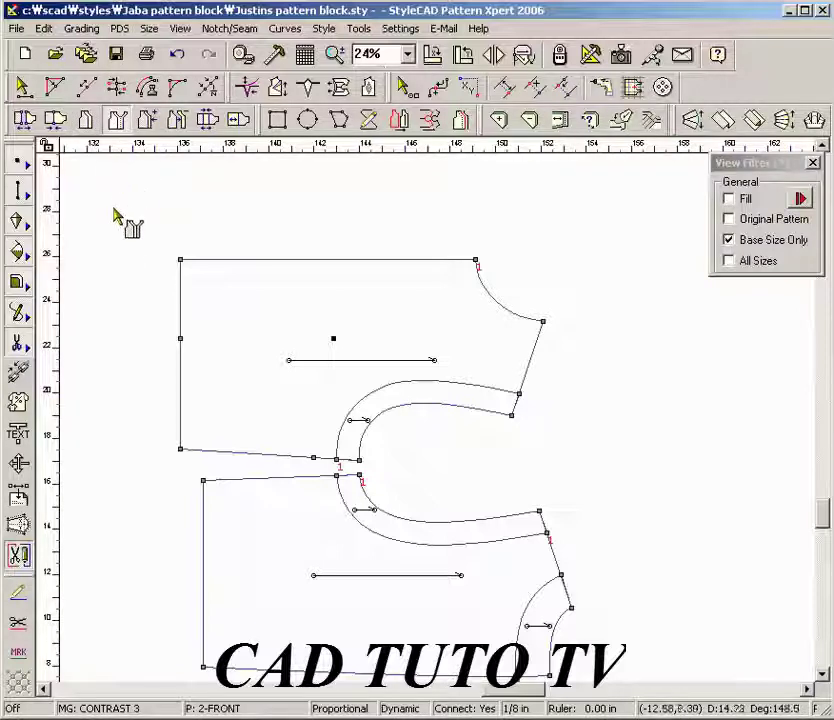
type("1.5")
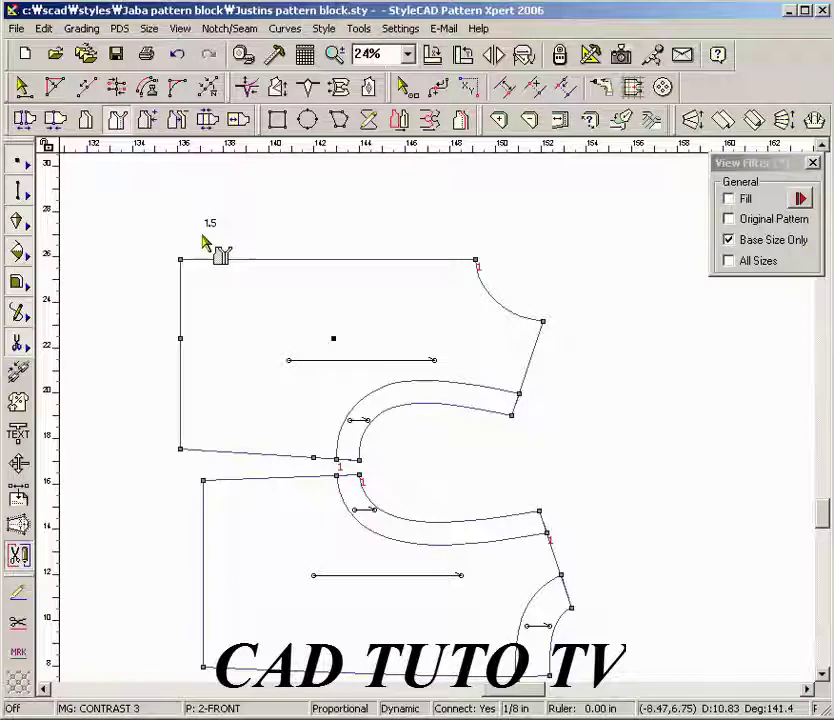
left_click_drag(279, 234, 503, 316)
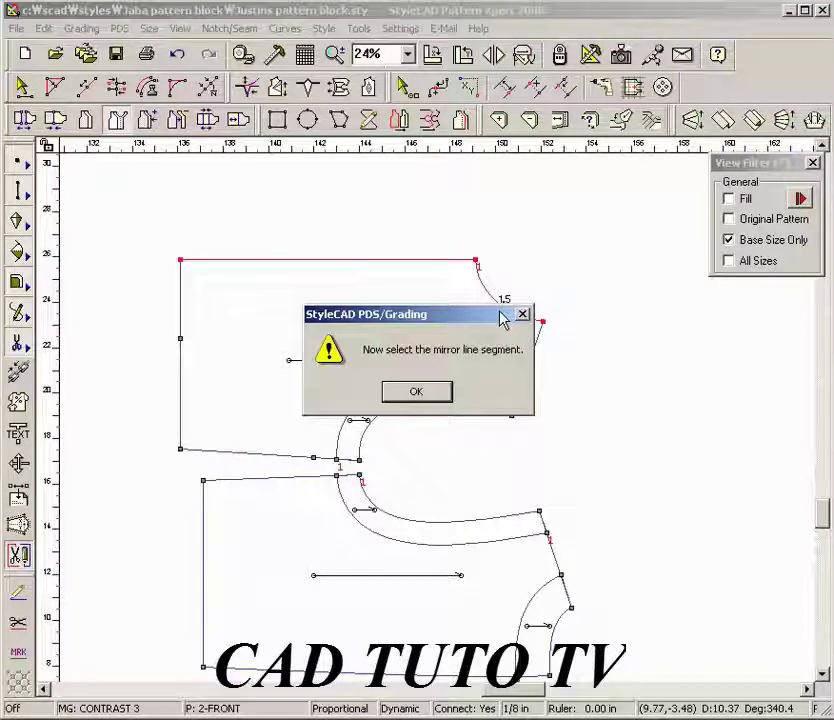
left_click(433, 393)
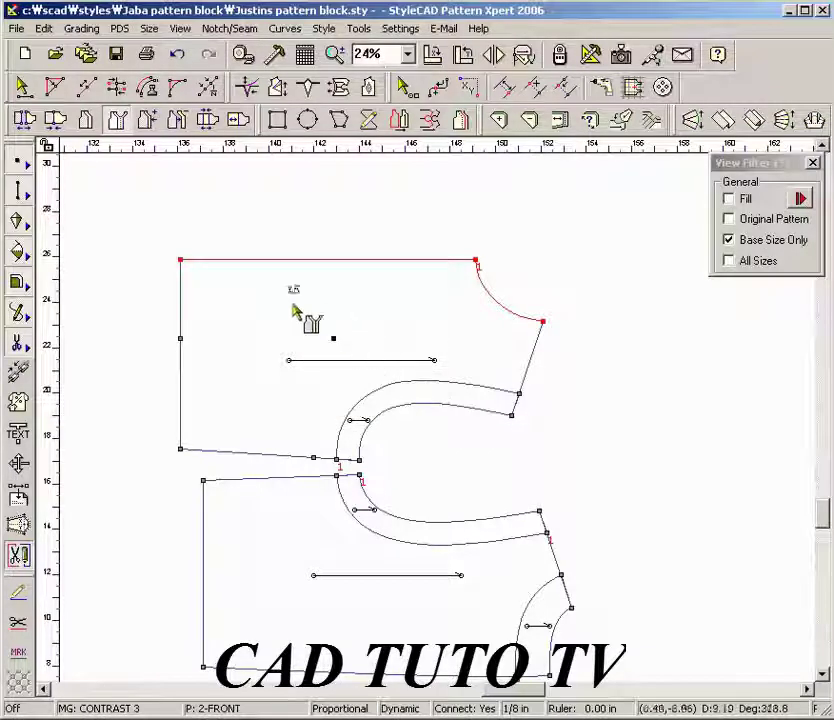
left_click(181, 262)
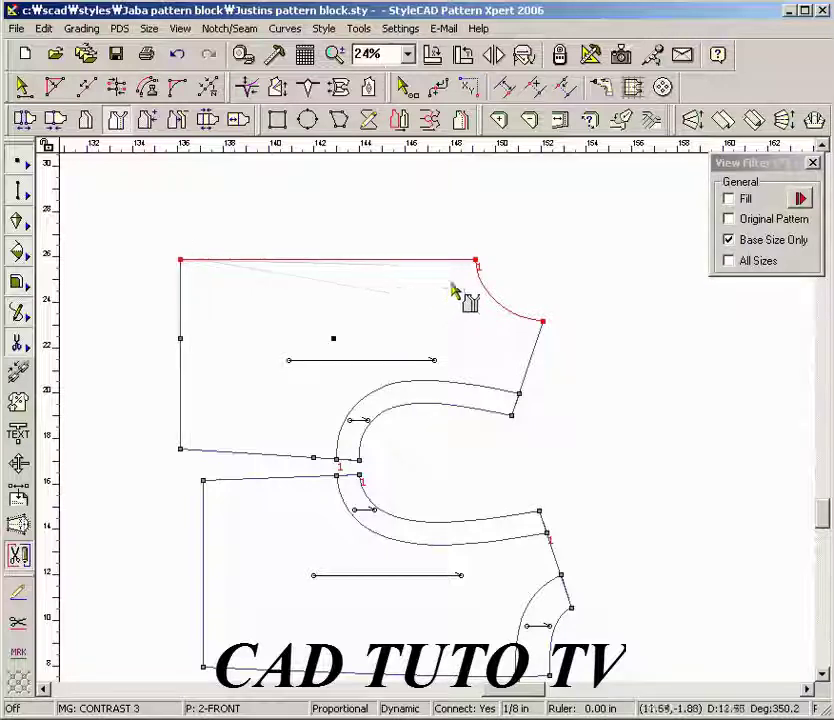
left_click(477, 262)
left_click(477, 262)
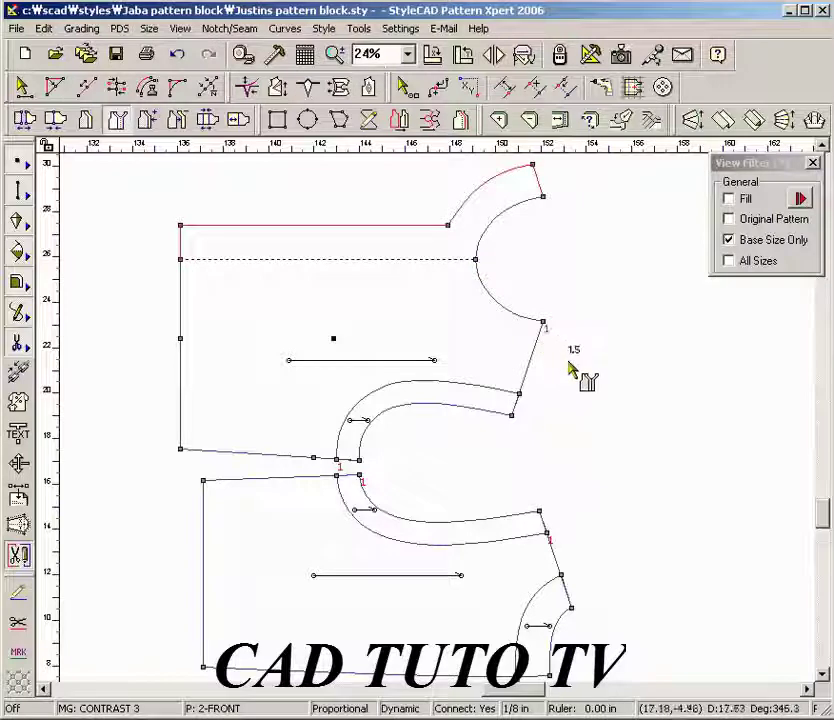
key("Escape")
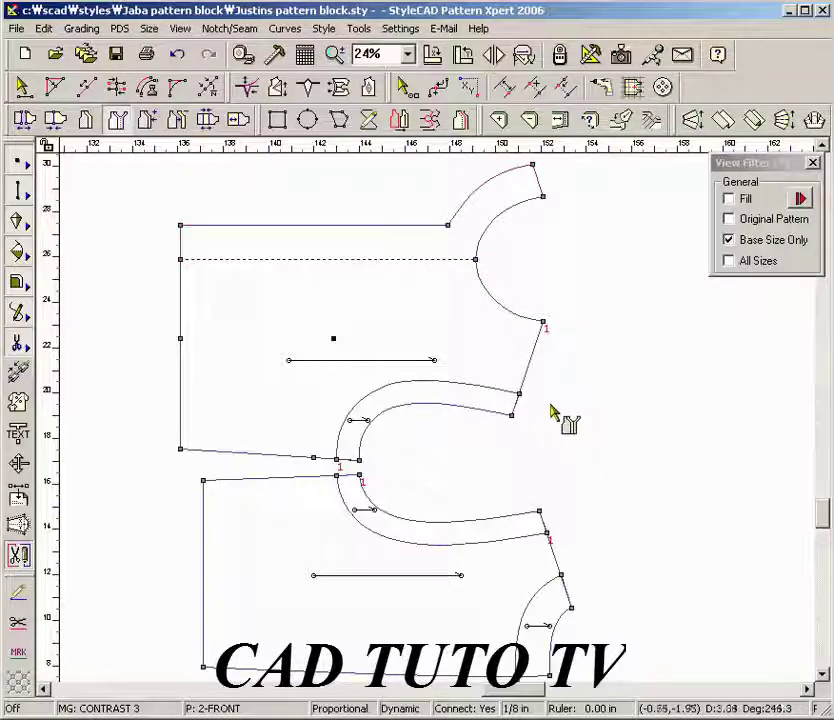
Step: Move the armhole facings of both patterns and the lower pattern's neckline facing away from the main pieces
mouse_move(510, 413)
left_mouse_down()
mouse_move(566, 450)
mouse_move(563, 460)
left_mouse_up()
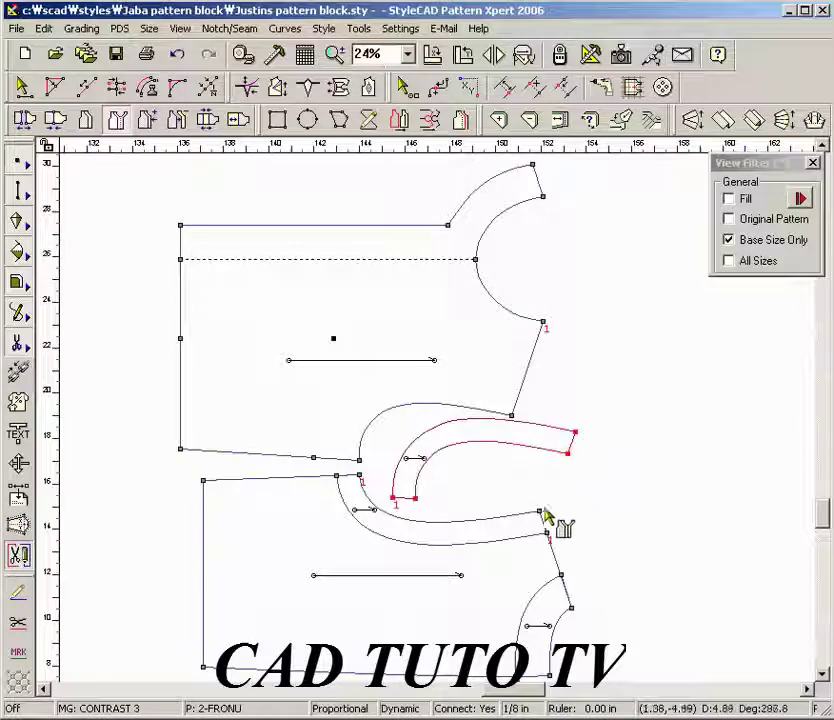
mouse_move(534, 530)
left_mouse_down()
mouse_move(625, 521)
mouse_move(646, 504)
mouse_move(645, 492)
left_mouse_up()
mouse_move(566, 588)
left_mouse_down()
mouse_move(564, 598)
mouse_move(628, 597)
left_mouse_up()
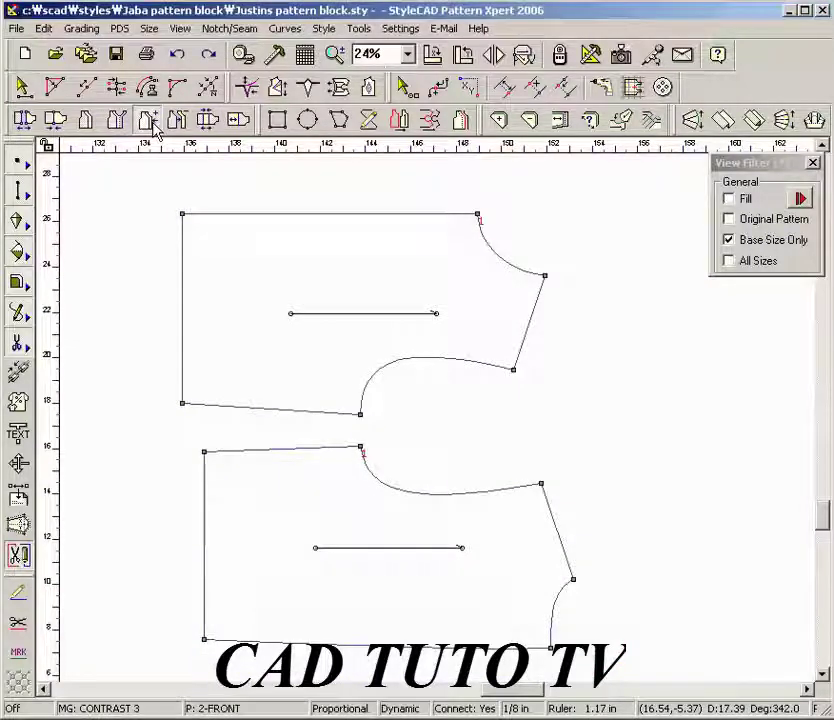
Step: Extend the upper pattern's long straight centre edge by 1 inch, with Folding Edge set for both seam ends
left_click(150, 122)
left_click_drag(216, 194, 358, 248)
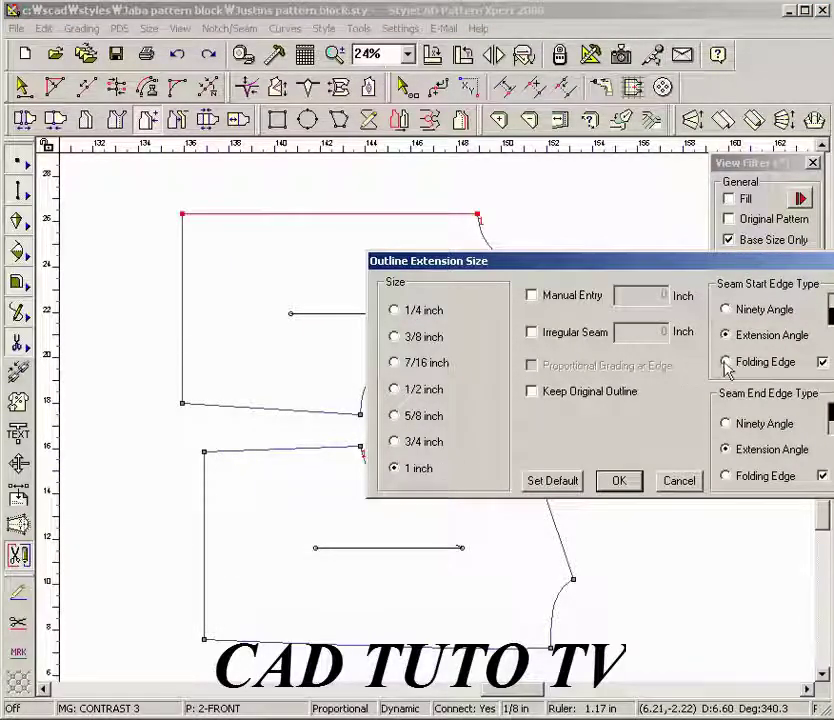
left_click(726, 477)
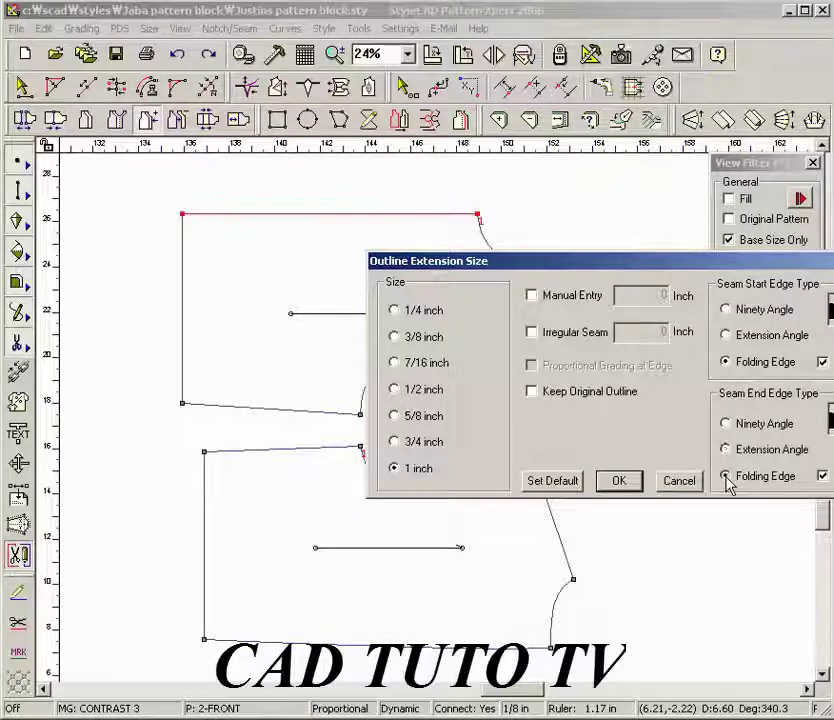
left_click(620, 482)
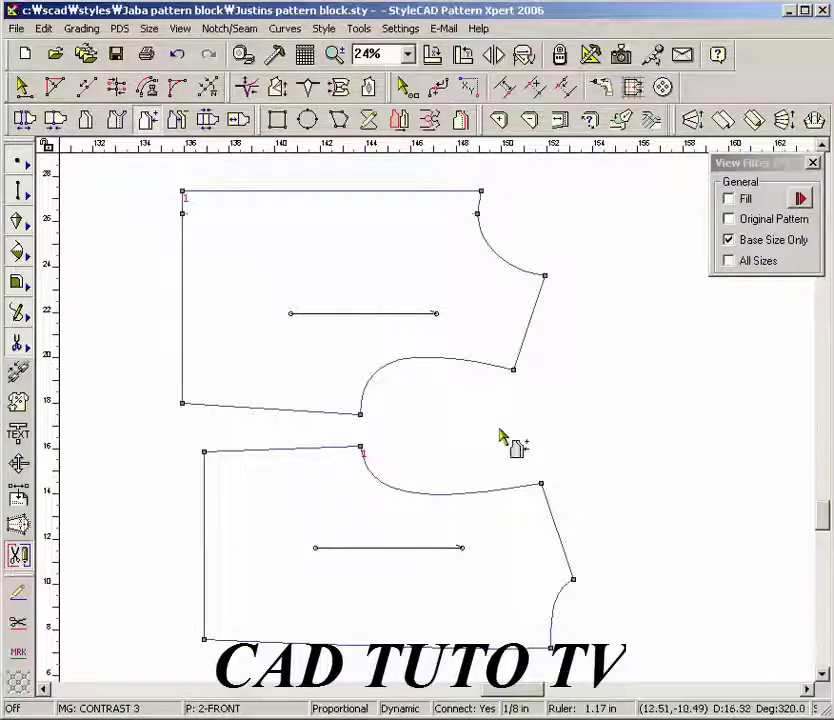
Step: Extend the hem edges of the upper and lower patterns outward by 1 inch, twice on each piece
type("1")
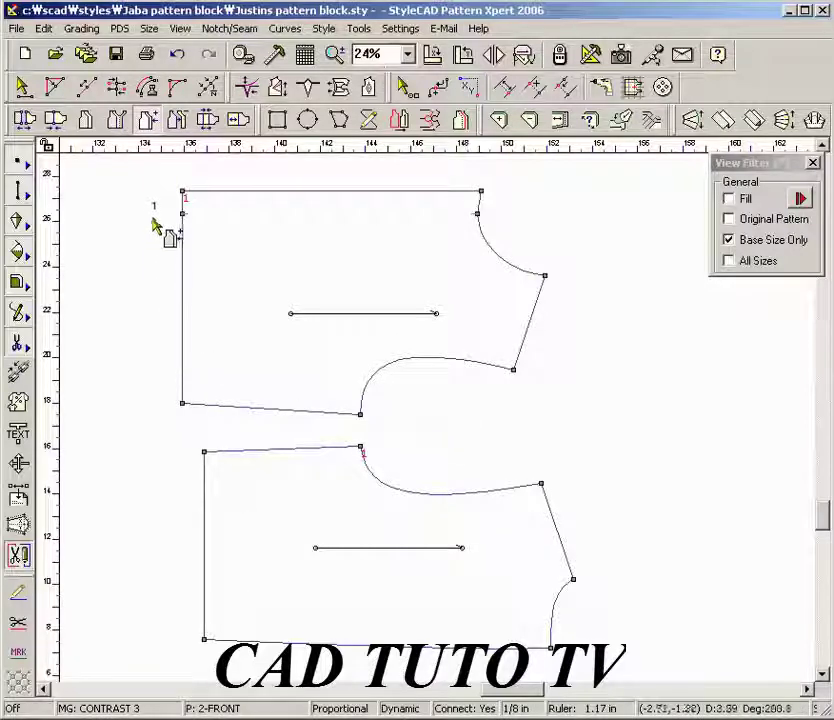
left_click_drag(159, 204, 199, 262)
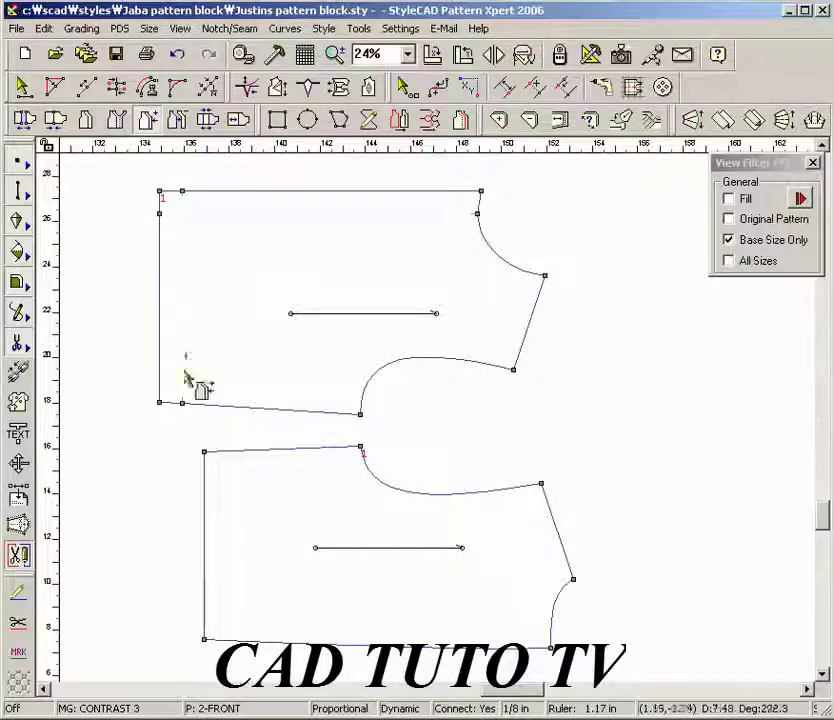
left_click_drag(219, 548, 225, 555)
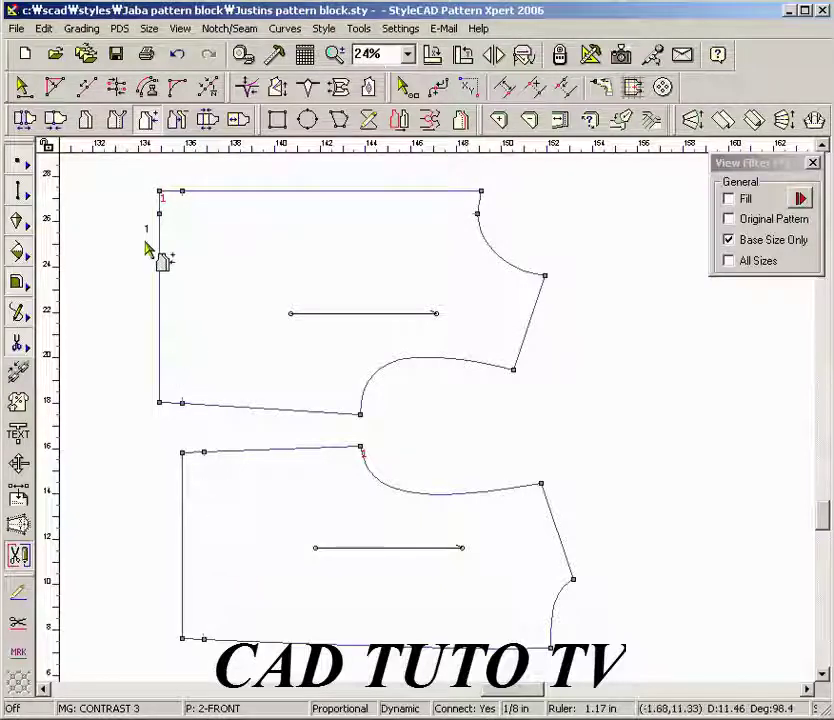
left_click_drag(145, 203, 178, 248)
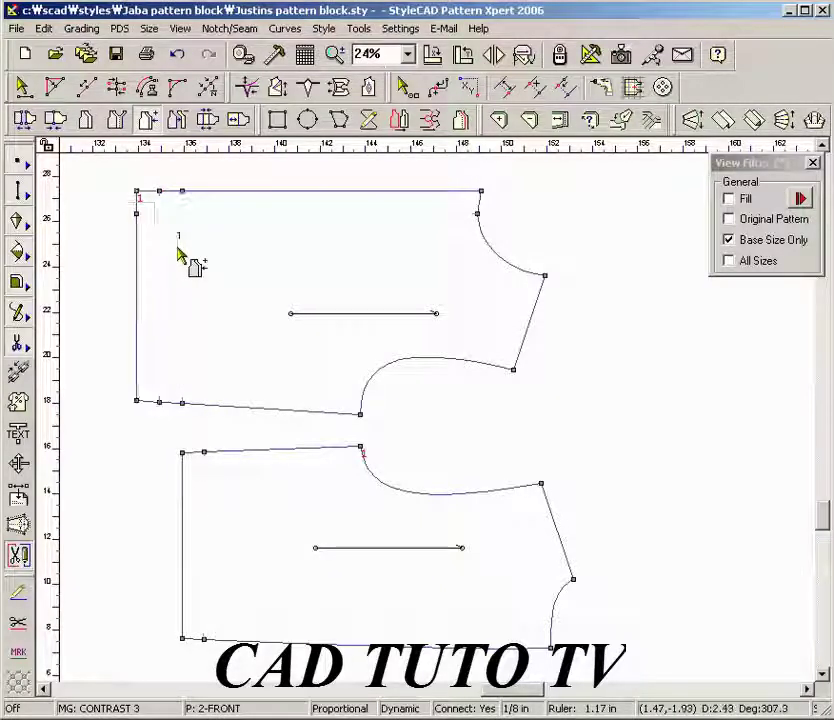
left_click_drag(167, 494, 207, 544)
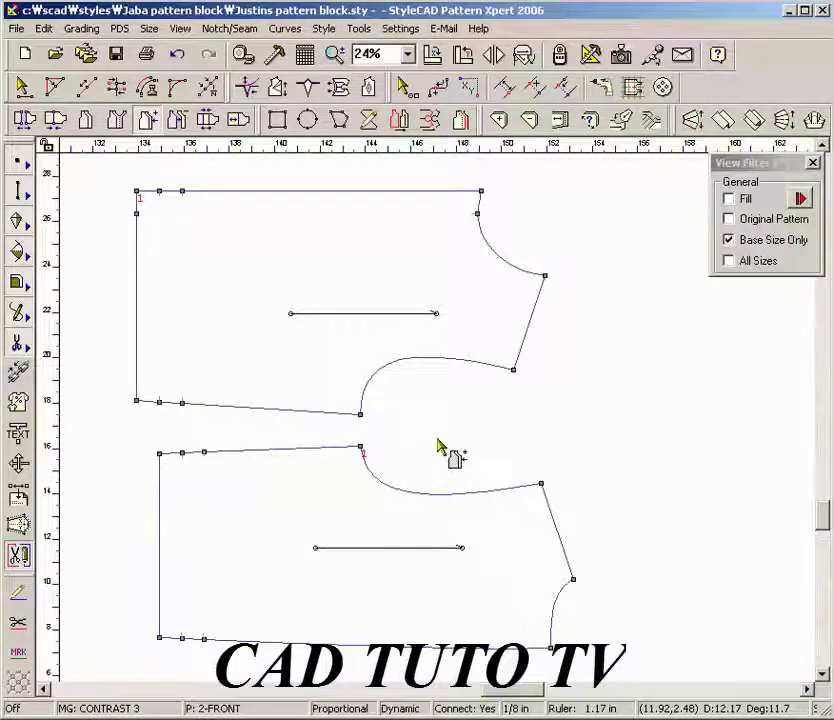
Step: Extend the necklines and armholes of both patterns outward by 0.25 inch
type("0.25")
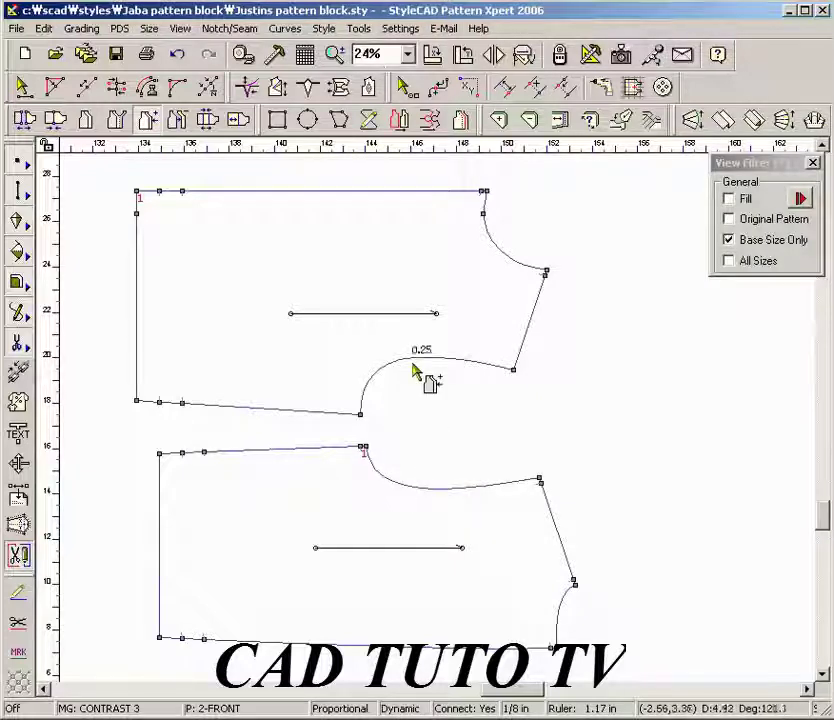
left_click_drag(410, 339, 447, 380)
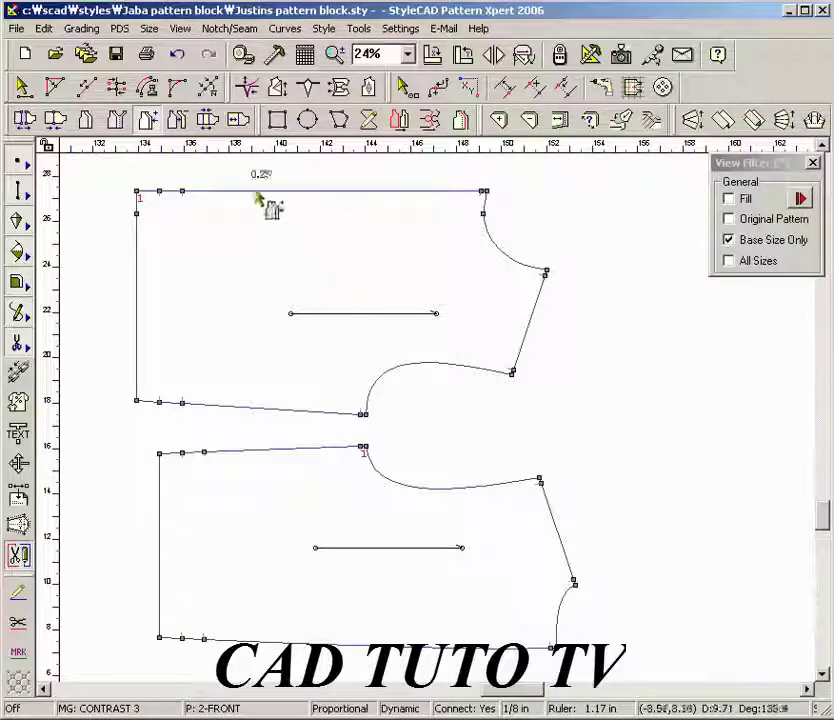
Step: Reduce the hem edges of the upper and lower patterns by 0.5 inch, twice on each piece
left_click(177, 120)
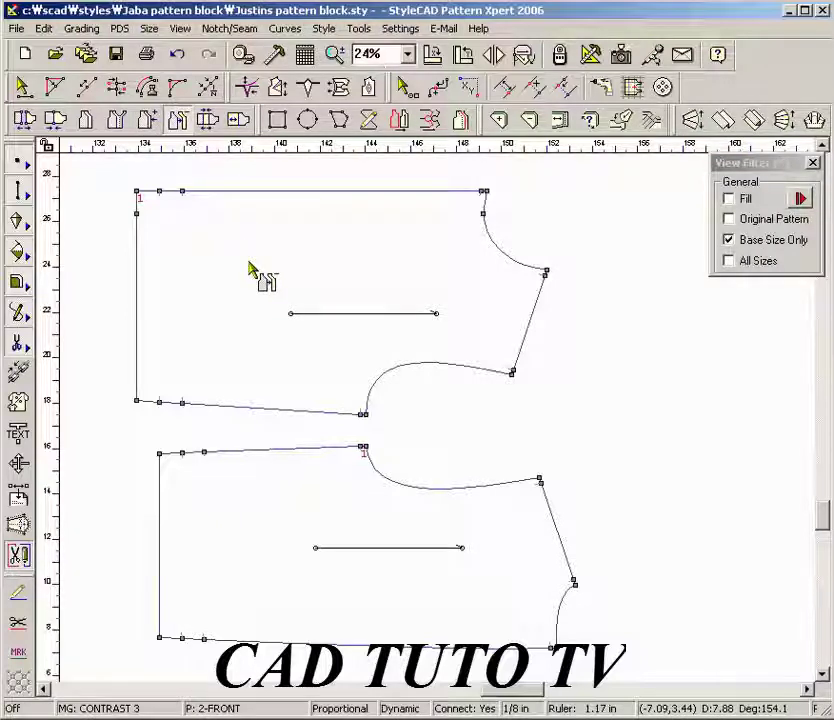
type(".5")
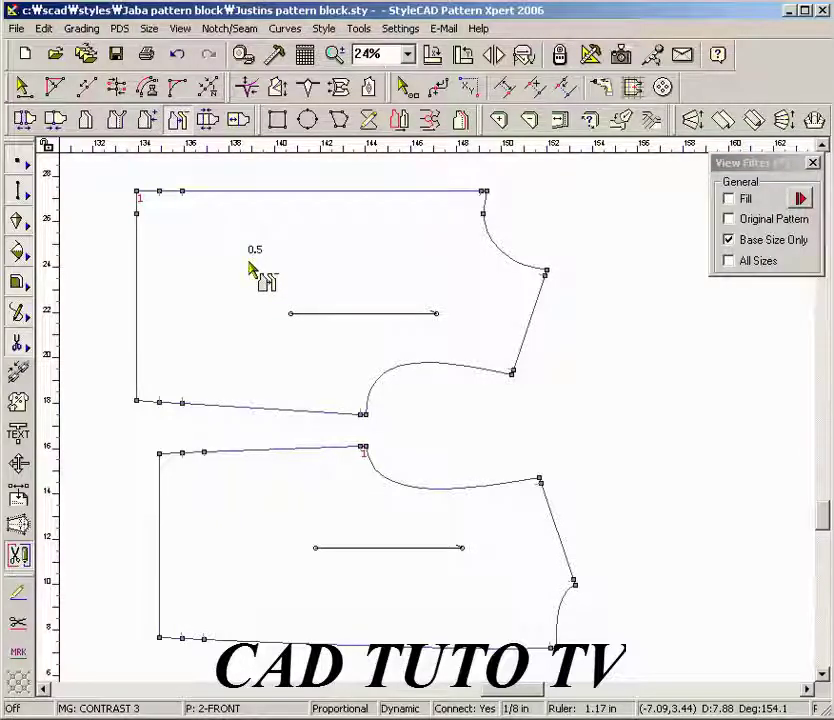
left_click_drag(125, 210, 164, 283)
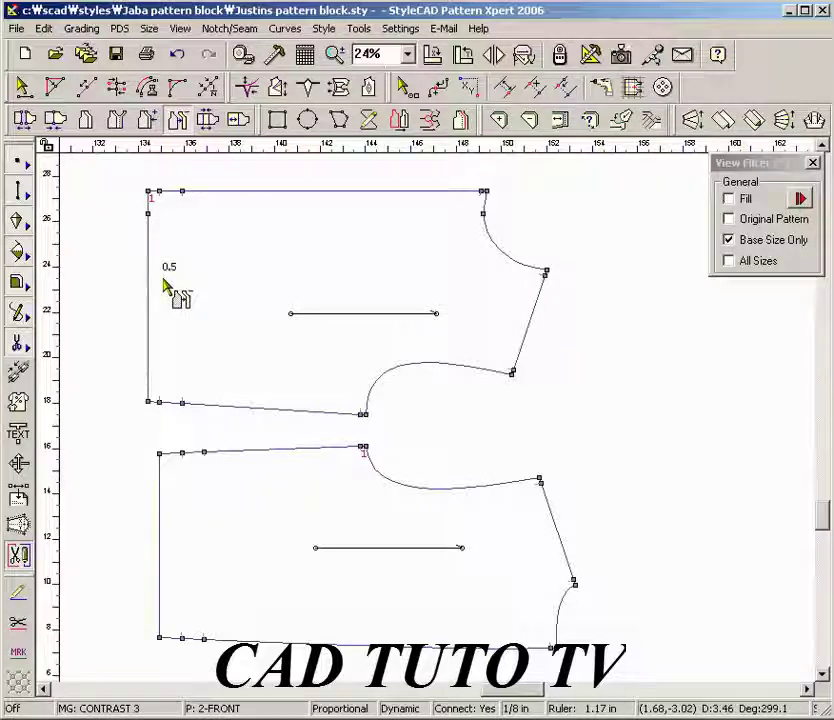
left_click_drag(145, 490, 179, 558)
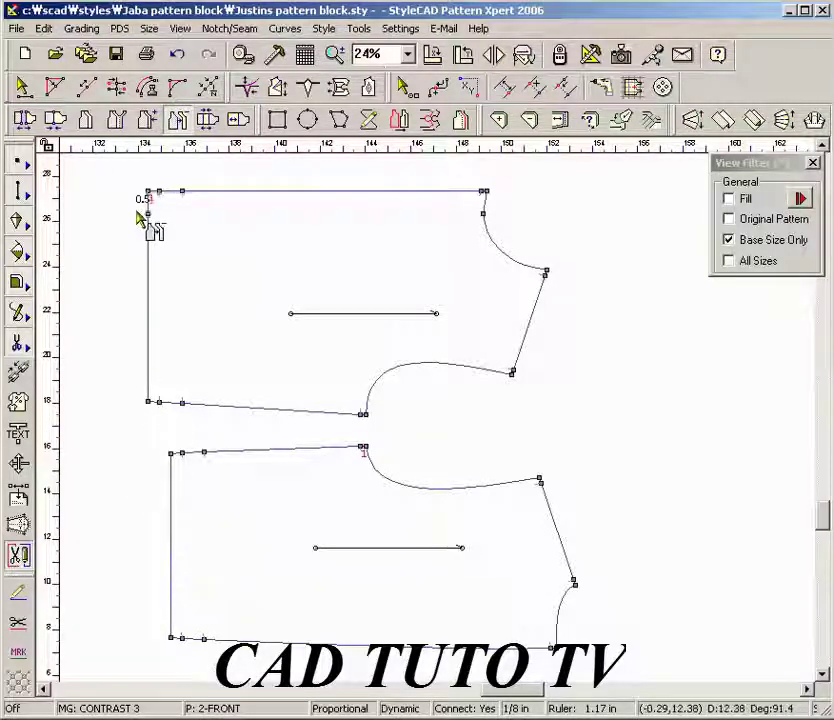
left_click_drag(138, 208, 172, 262)
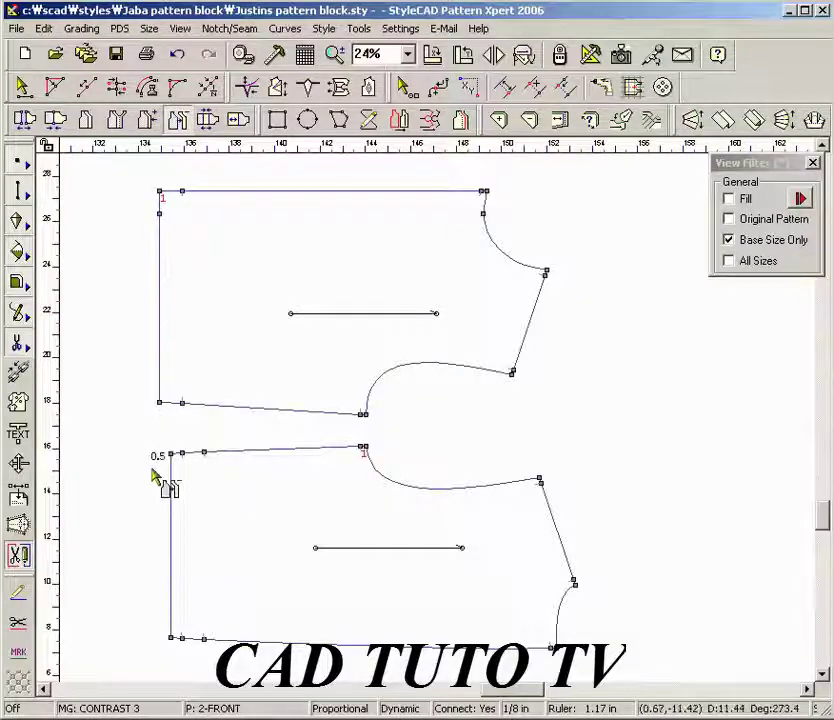
left_click_drag(164, 510, 200, 552)
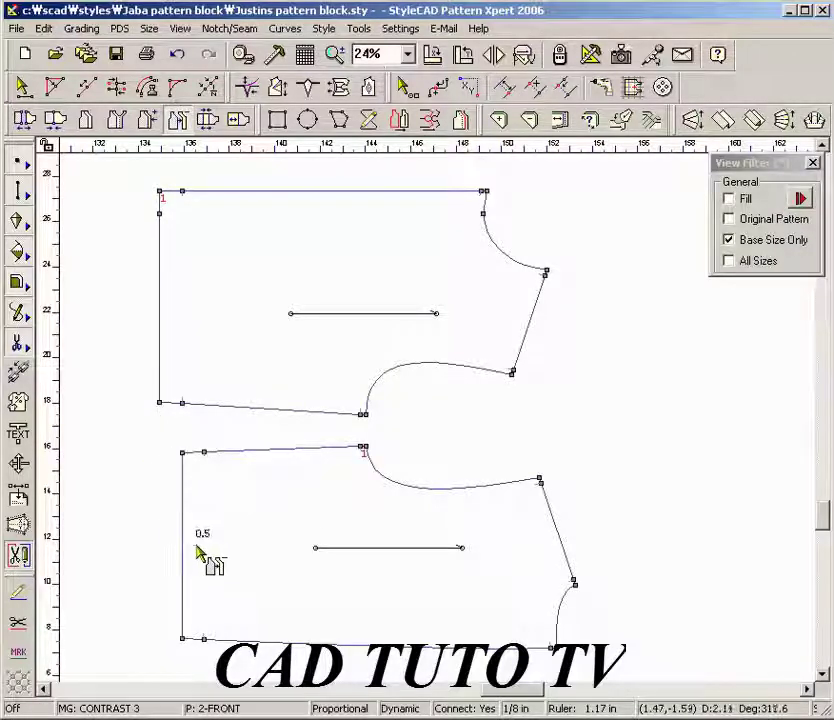
Step: Reduce the armholes and necklines of both patterns by 0.5 inch
left_click_drag(431, 474, 459, 505)
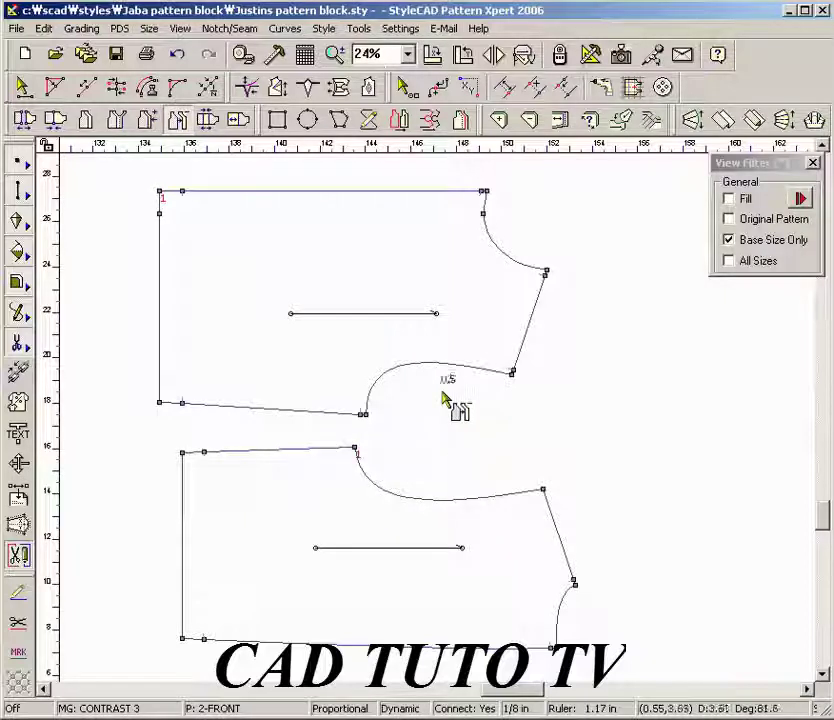
left_click_drag(397, 343, 394, 341)
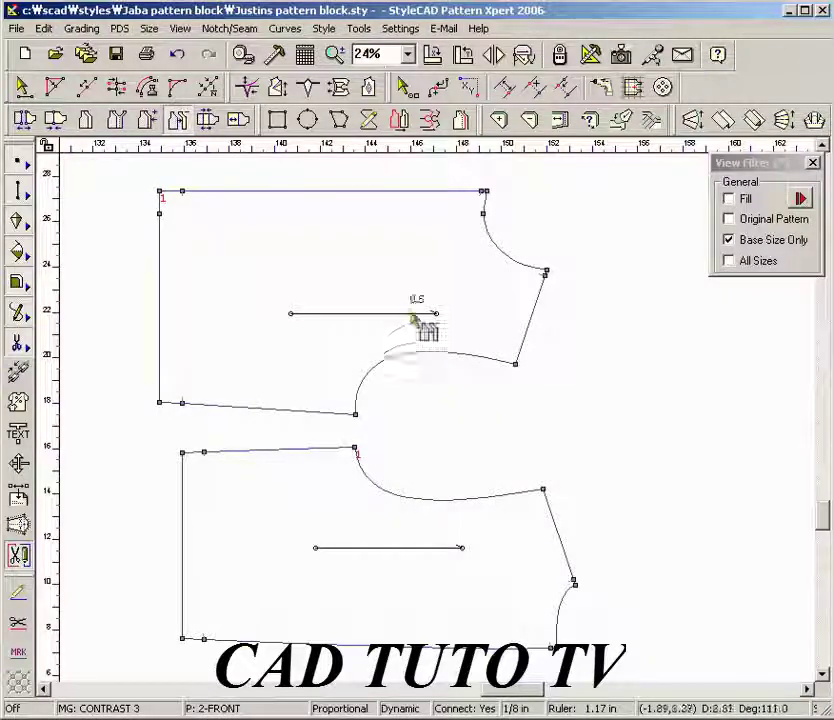
left_click_drag(468, 208, 508, 246)
left_click_drag(540, 600, 588, 629)
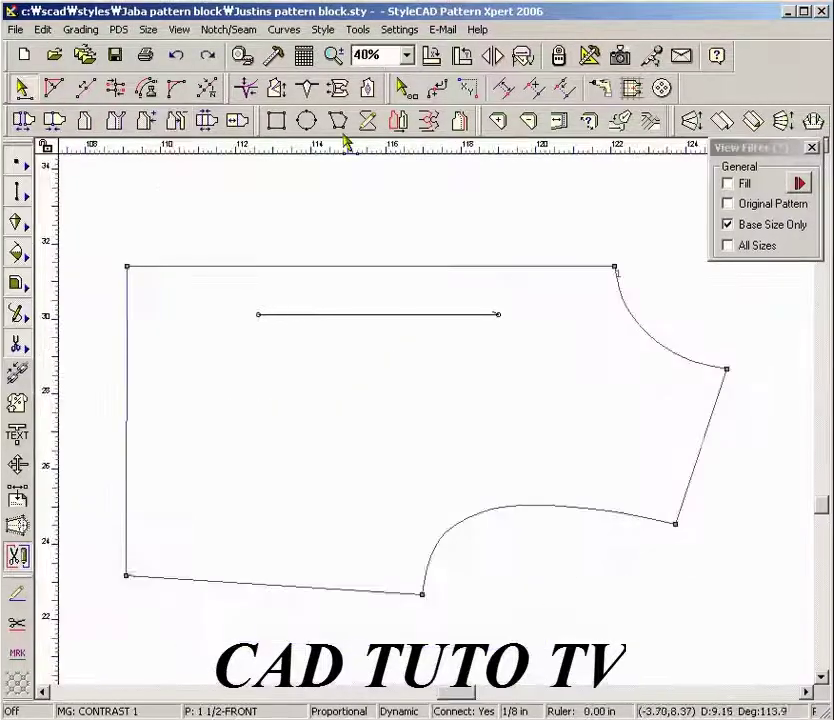
Step: Place a horizontal guideline along the front pattern's straight centre edge and a vertical guideline through its neck-shoulder point
left_click_drag(343, 137, 352, 276)
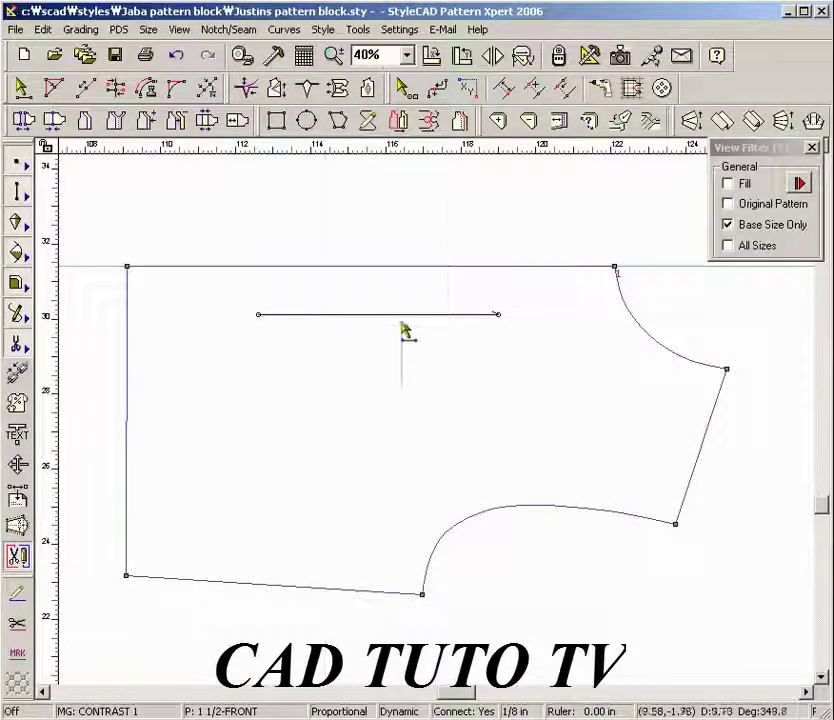
left_click_drag(569, 346, 740, 343)
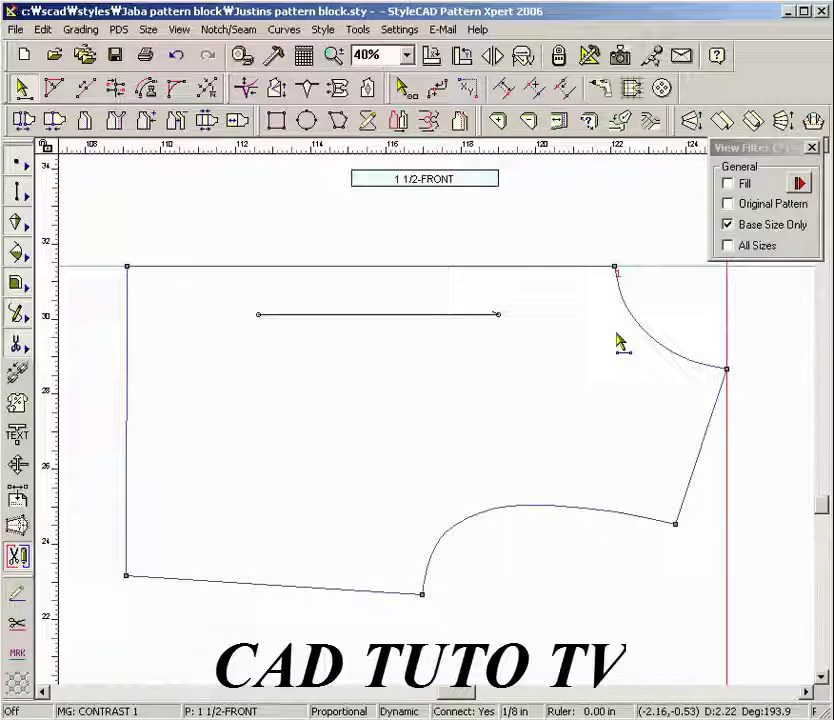
Step: Add parallel guidelines 9.5 inches from the vertical guide toward the hem and 3.5 inches from the horizontal guide into the pattern
type("5")
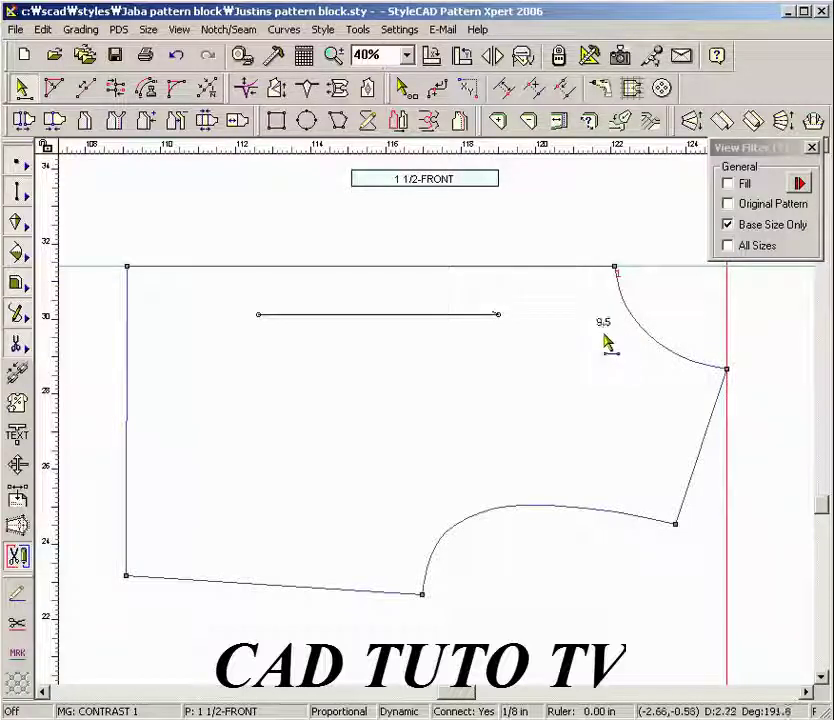
left_click(558, 345)
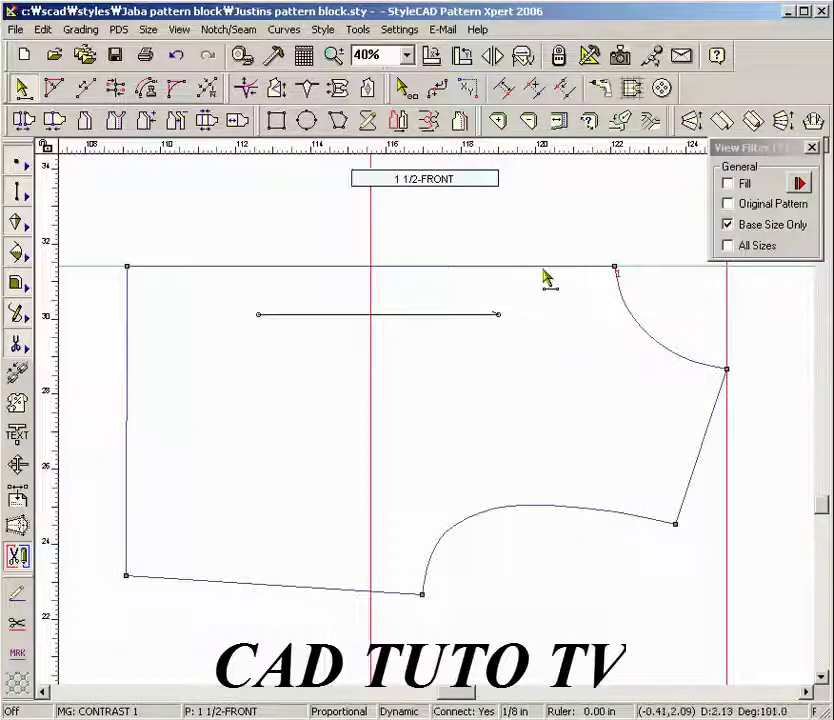
left_click_drag(648, 250, 575, 290)
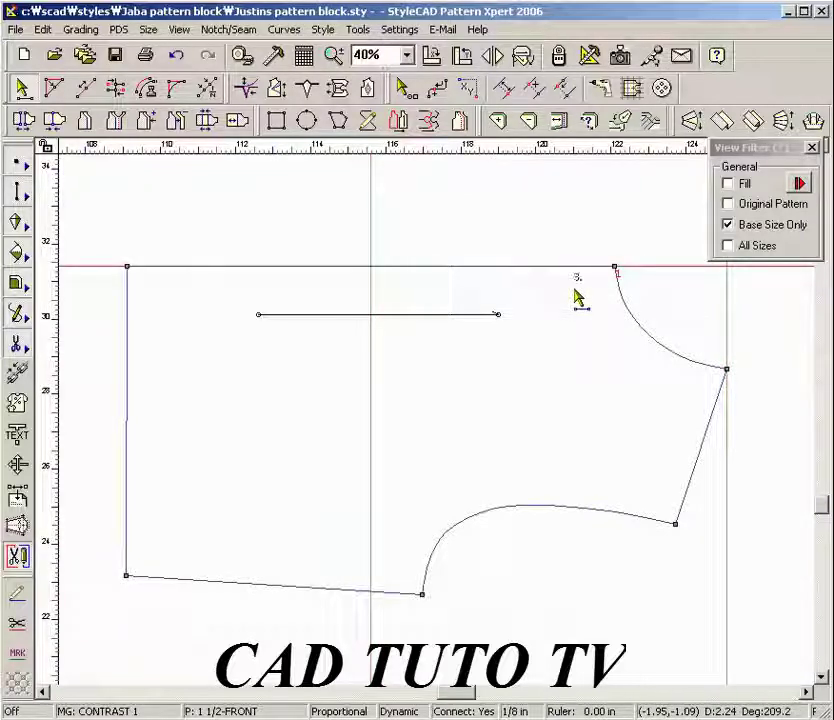
type("5")
key("Return")
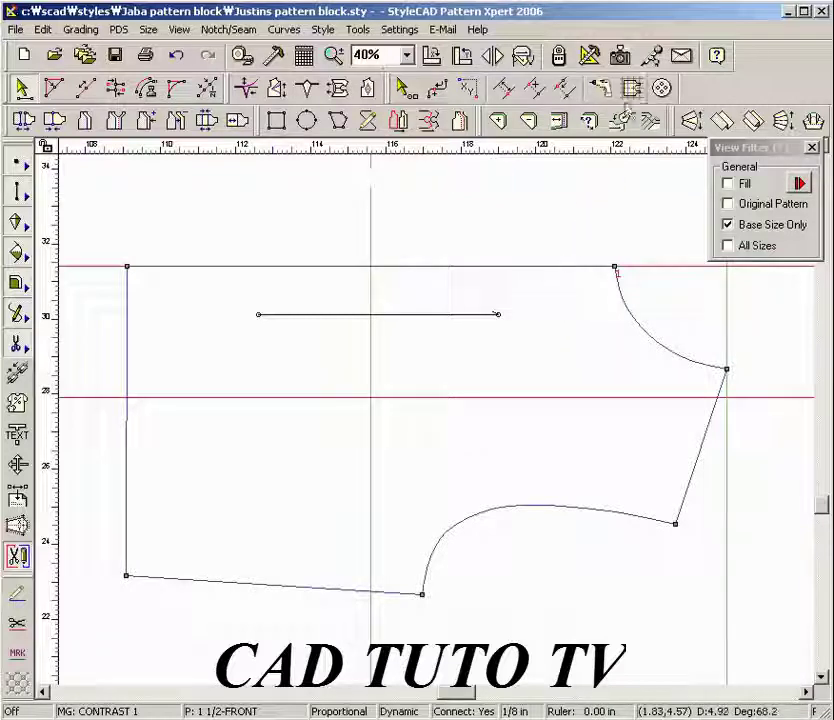
Step: Place a cross mark where the two offset guidelines intersect inside the front pattern
left_click(631, 91)
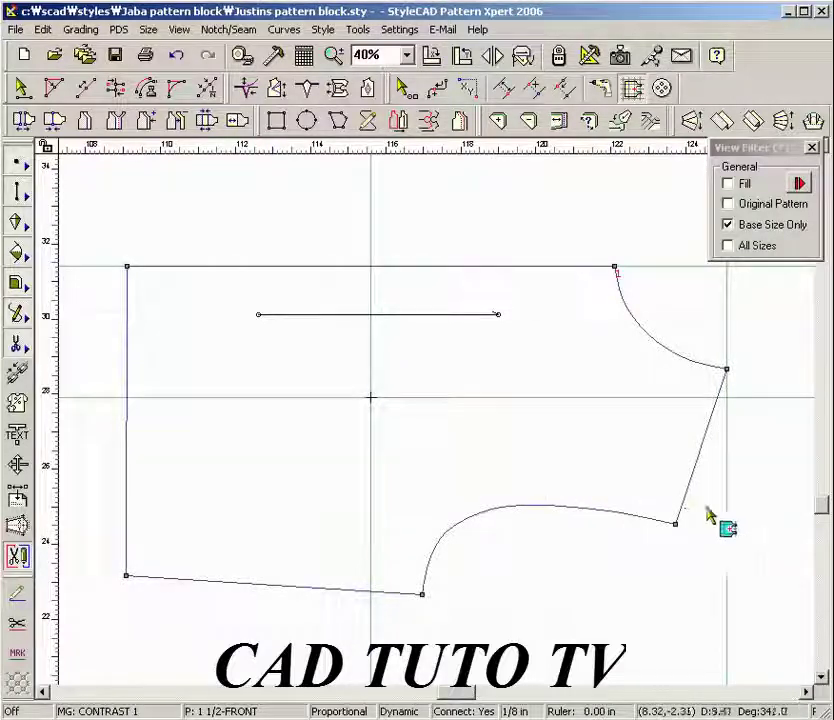
Step: Delete all the guidelines and place an angled guideline from the front pattern's neck-shoulder point to a point on its straight centre edge
left_click_drag(762, 520, 309, 231)
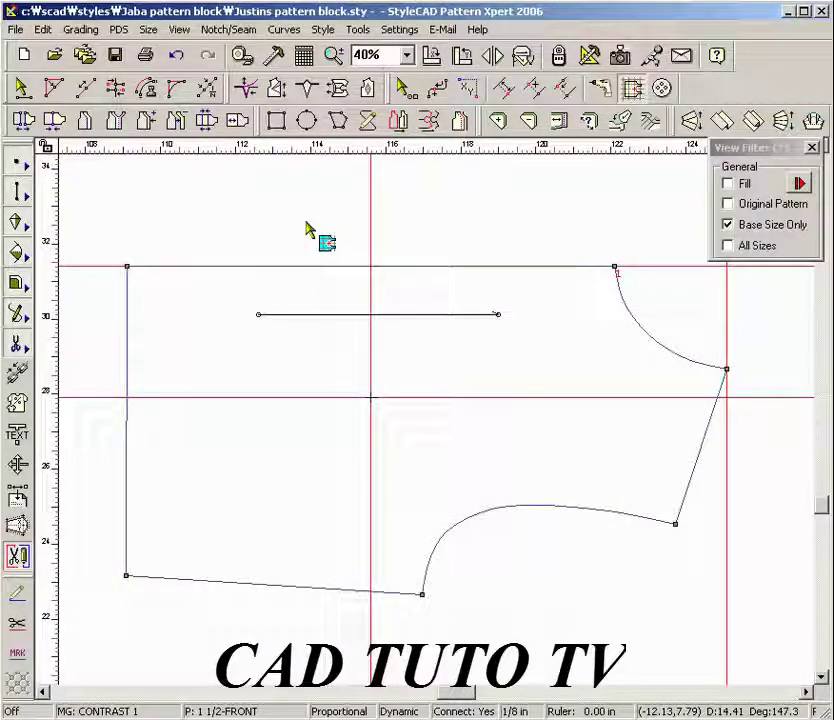
key("Delete")
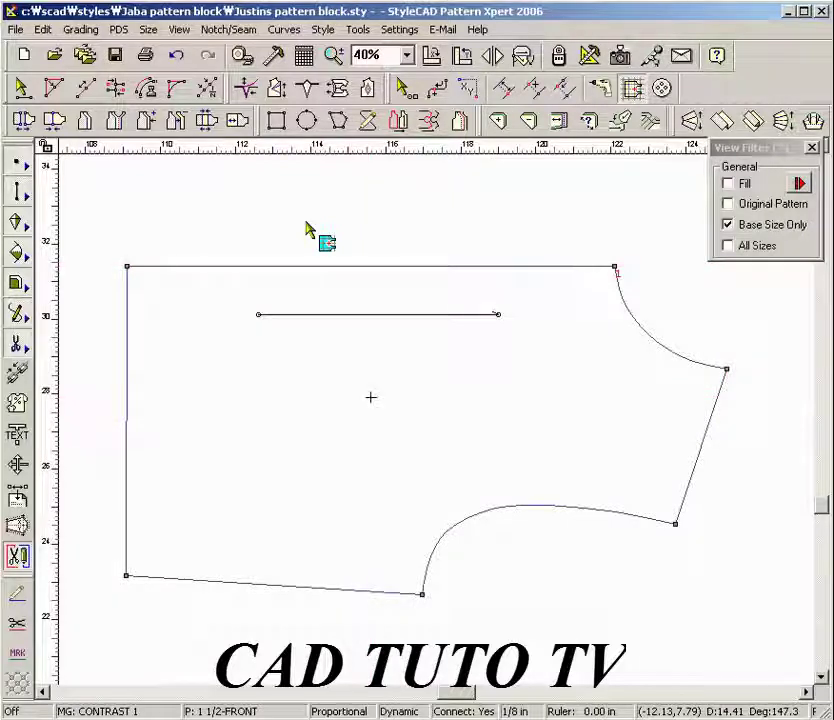
left_click(298, 146)
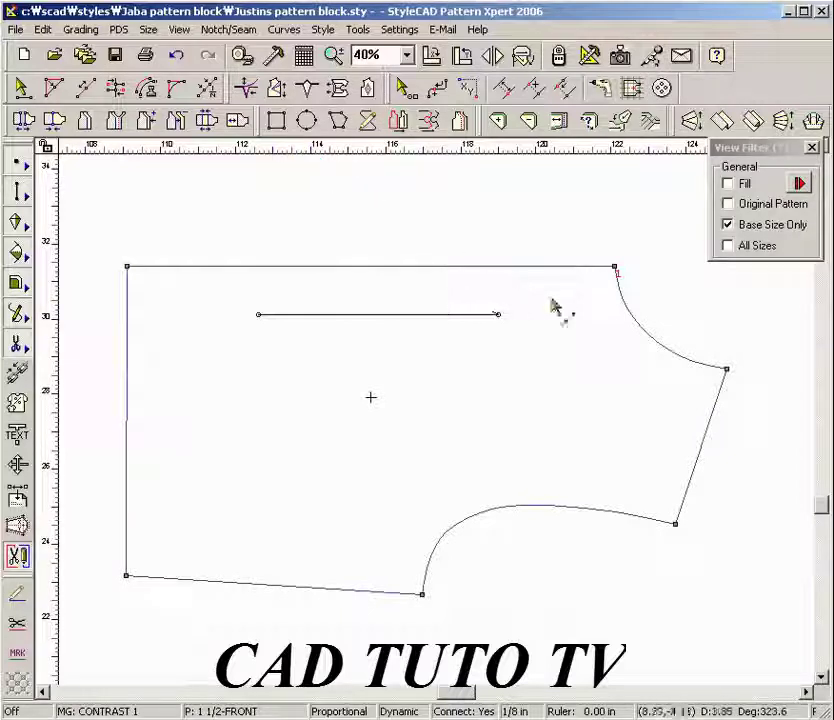
left_click(727, 370)
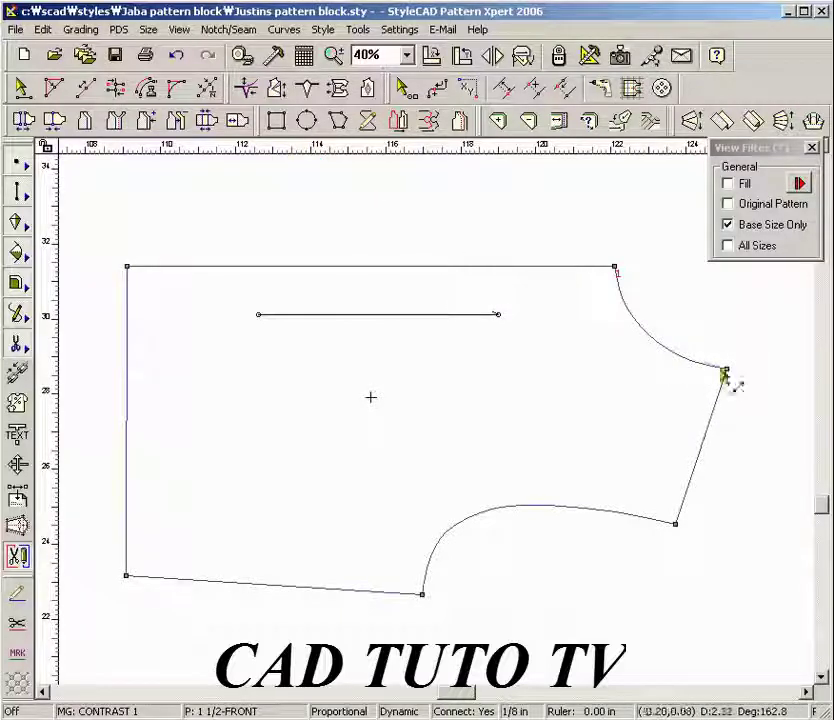
left_click(507, 278)
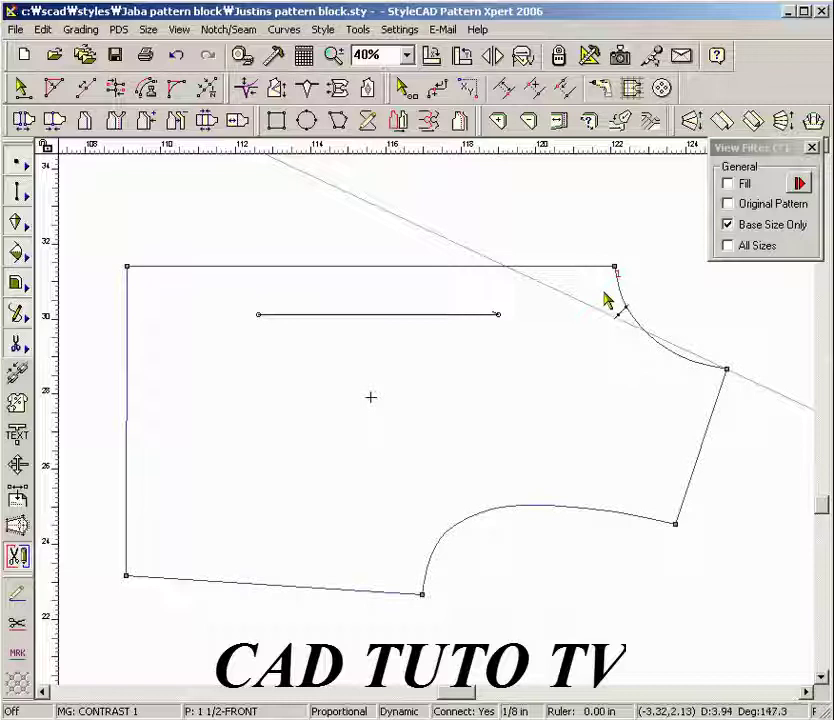
Step: Cut the front pattern along a guideline offset inward parallel to the angled guide, and move the neck piece away
left_click(565, 329)
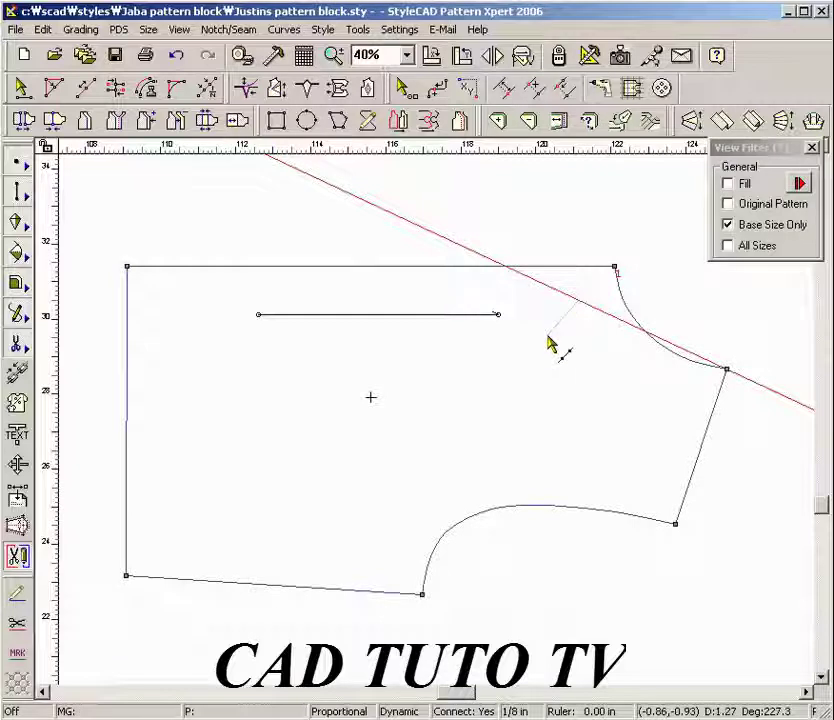
left_click(537, 371)
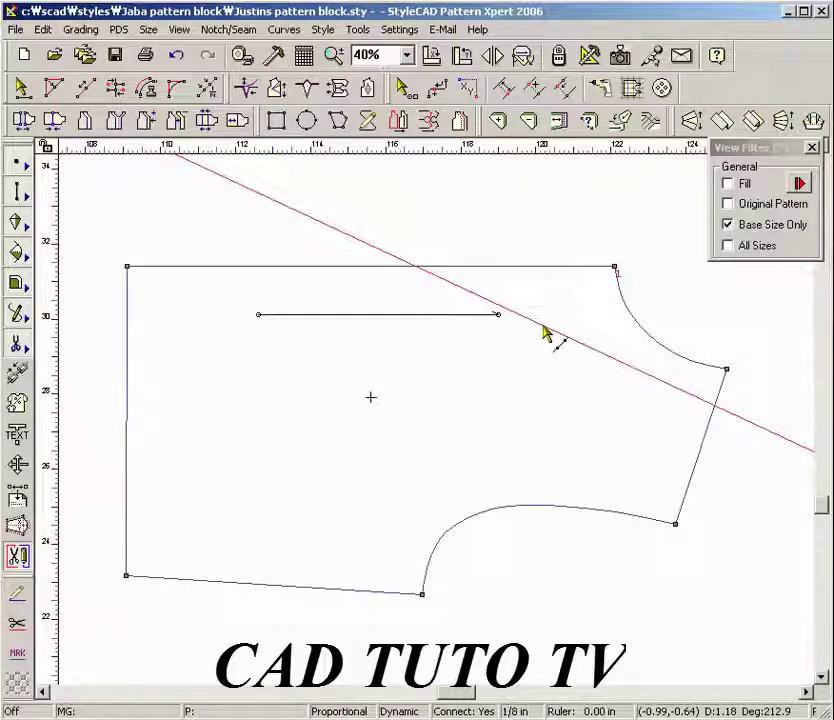
right_click(546, 333)
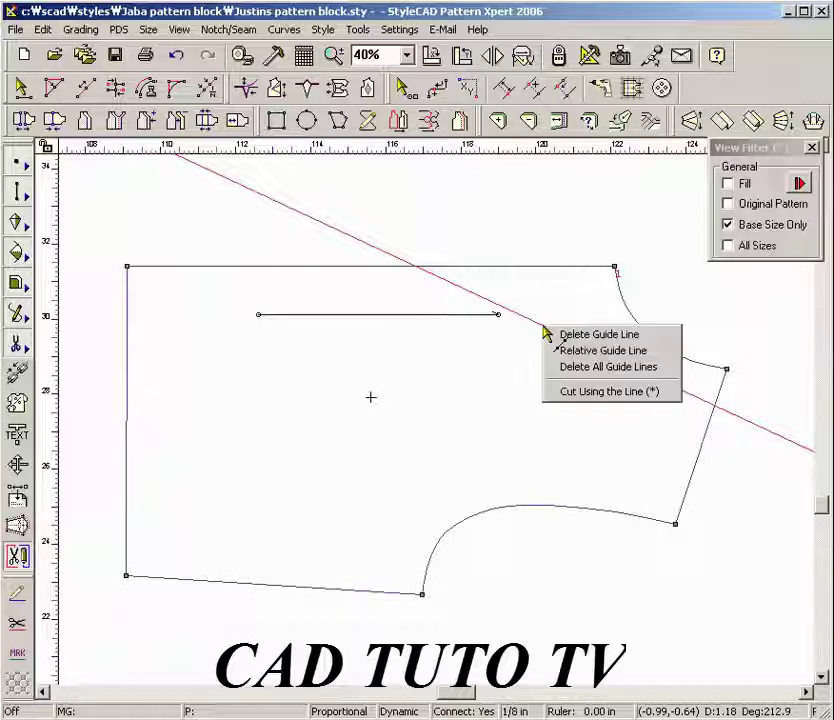
left_click(570, 393)
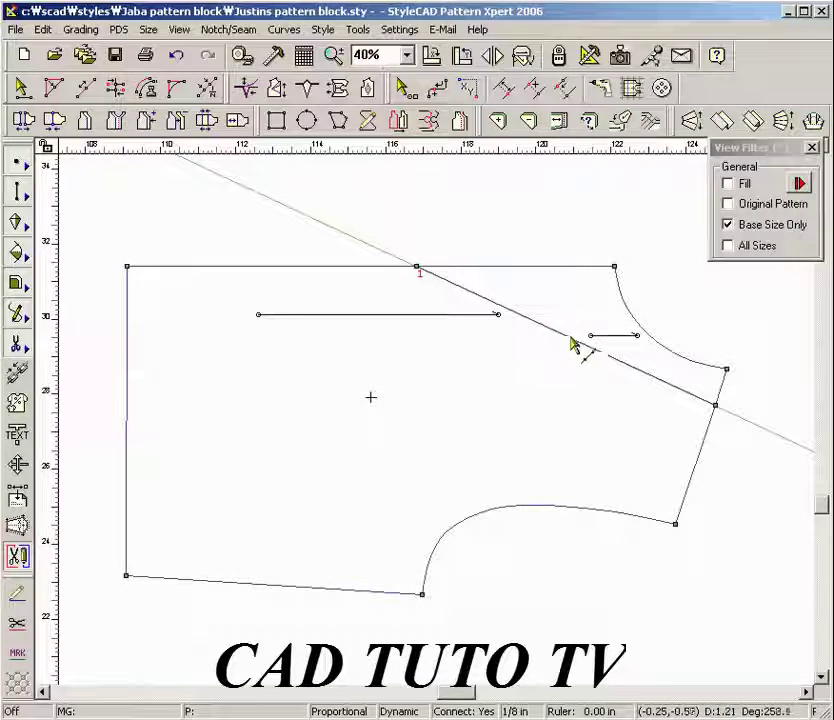
left_click_drag(576, 331, 588, 314)
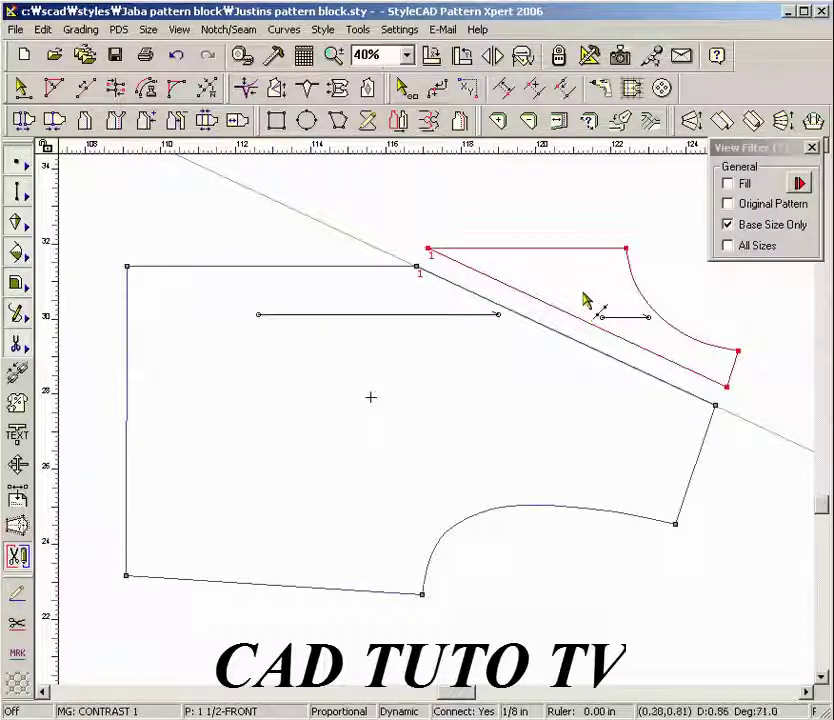
Step: Place guidelines along the front shoulder seam and perpendicular at its armhole end, and add a parallel to the perpendicular 0.25 inch inward
left_click(509, 145)
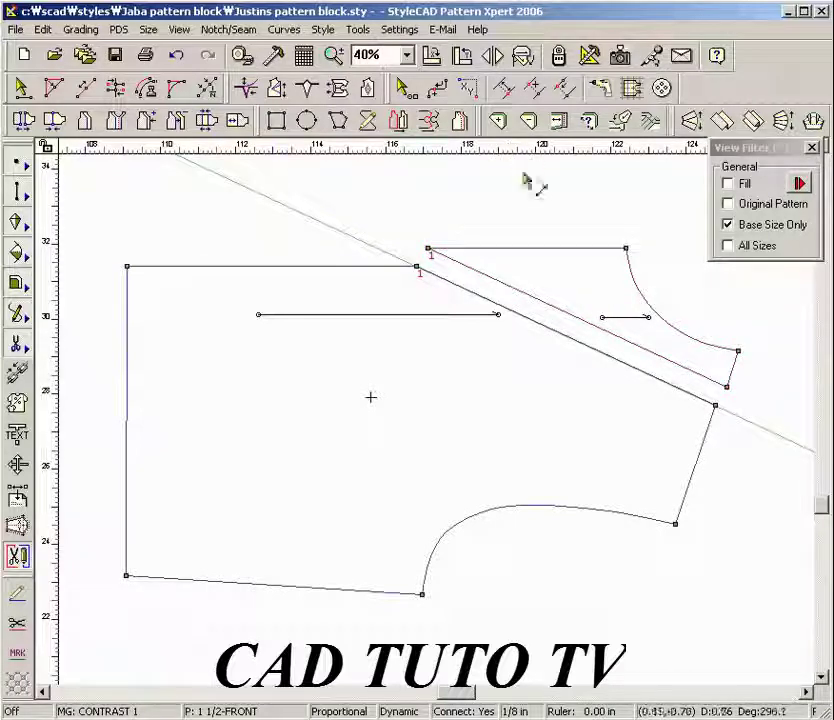
left_click(715, 405)
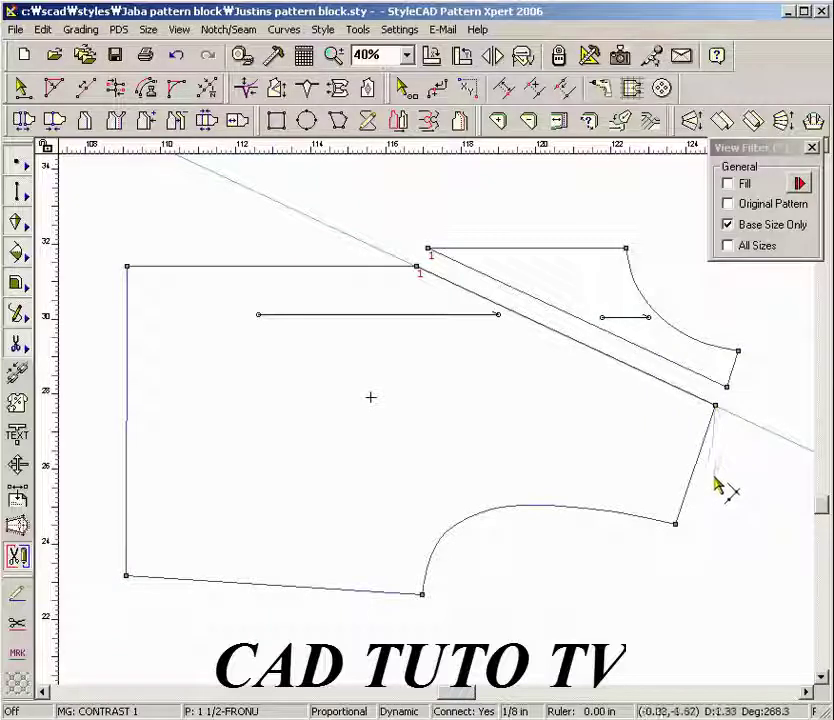
left_click(677, 530)
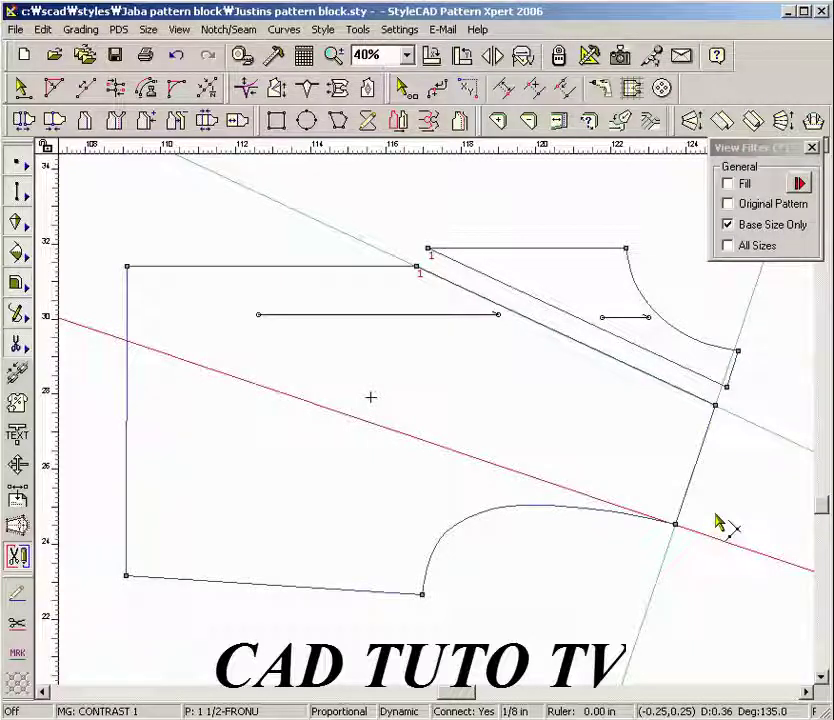
type("25")
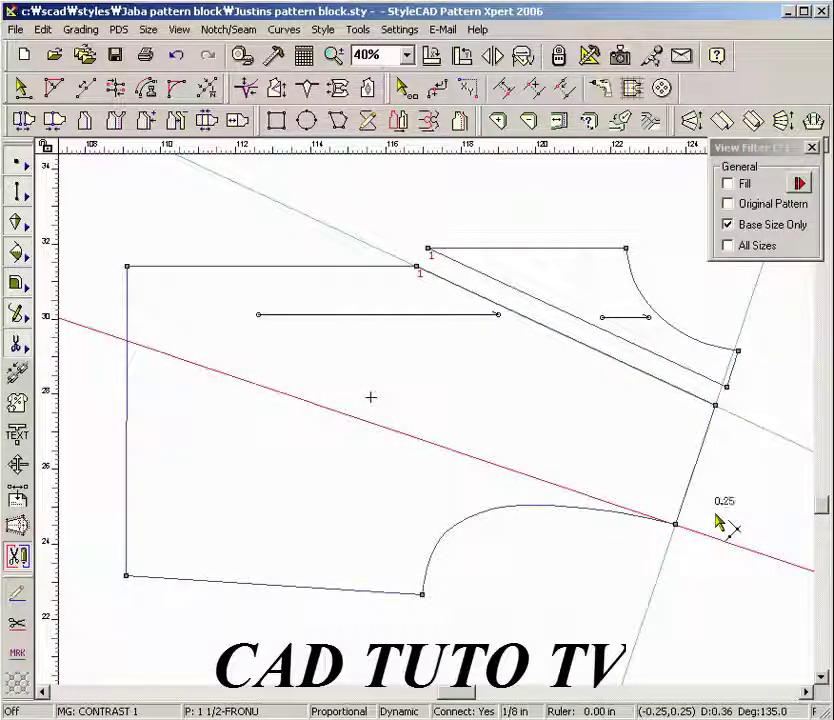
key("Return")
left_click(722, 519)
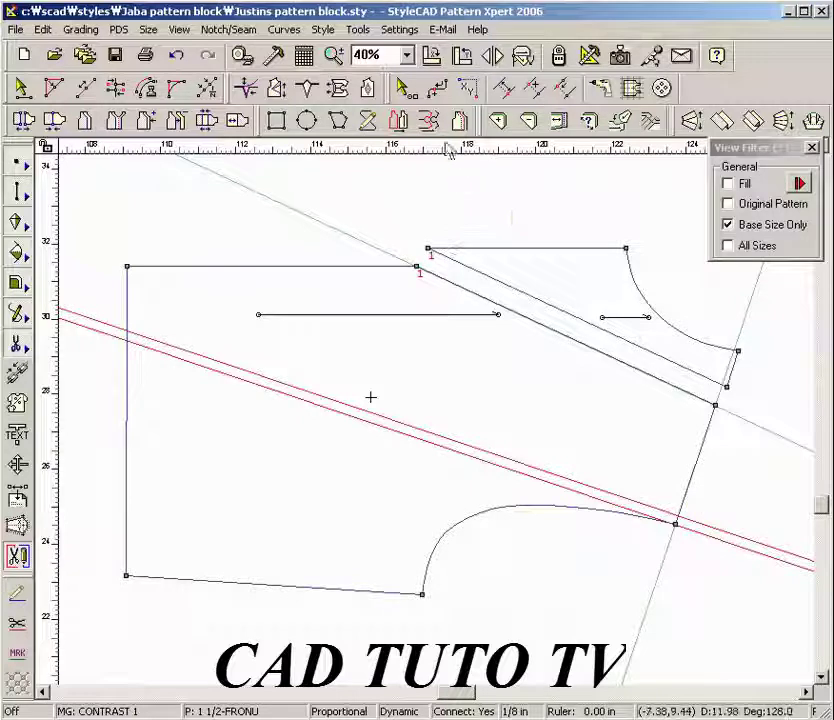
Step: Move the shoulder's armhole corner point to the intersection of the offset guideline and the shoulder seam
left_click(408, 90)
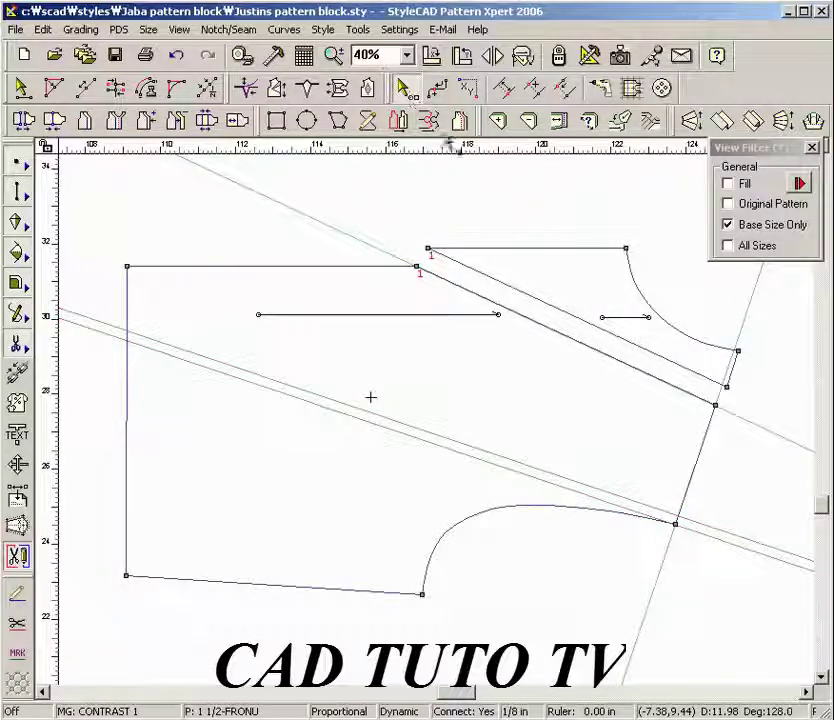
left_click(680, 528)
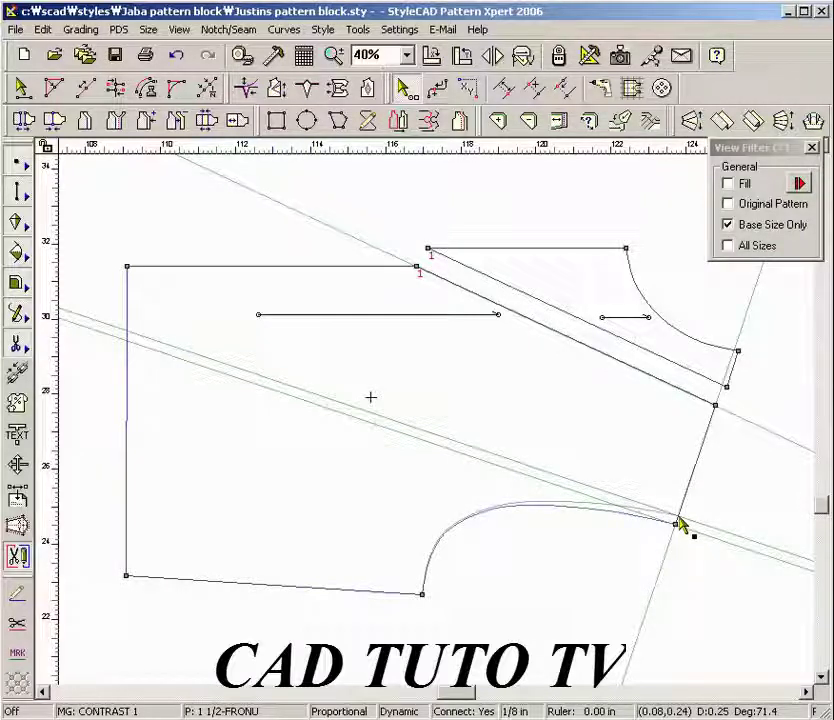
left_click(680, 521)
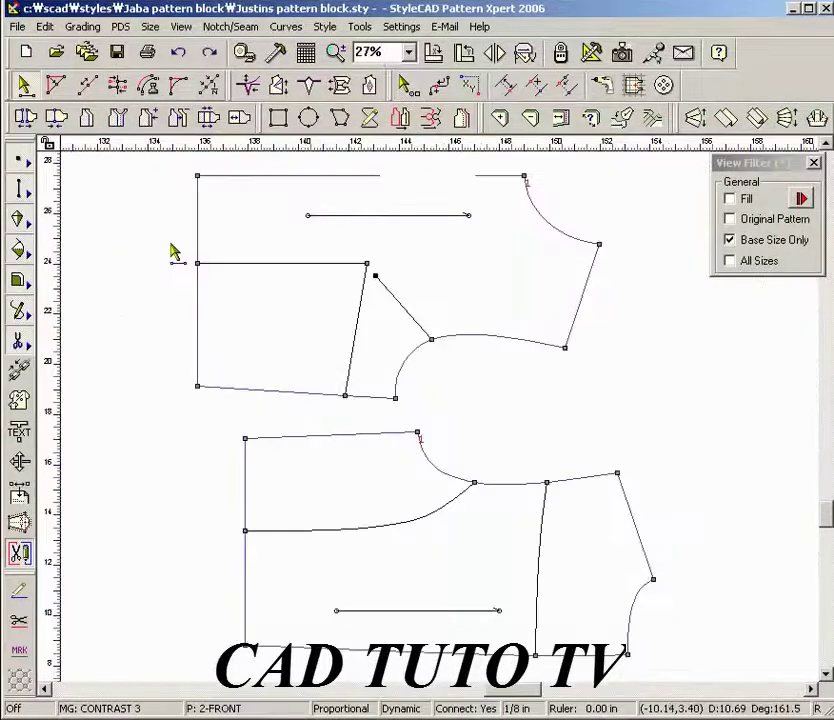
Step: Open V-darts along the 2-FRONT pattern's internal lines, one from the hem and a 1 inch one from the side seam
left_click_drag(203, 283, 255, 305)
key("v")
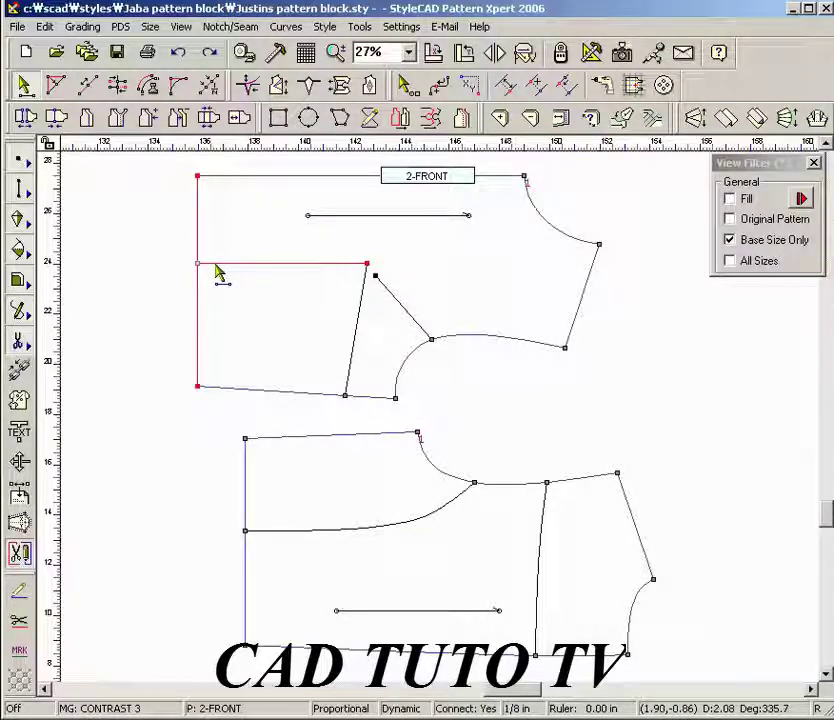
left_click(219, 274)
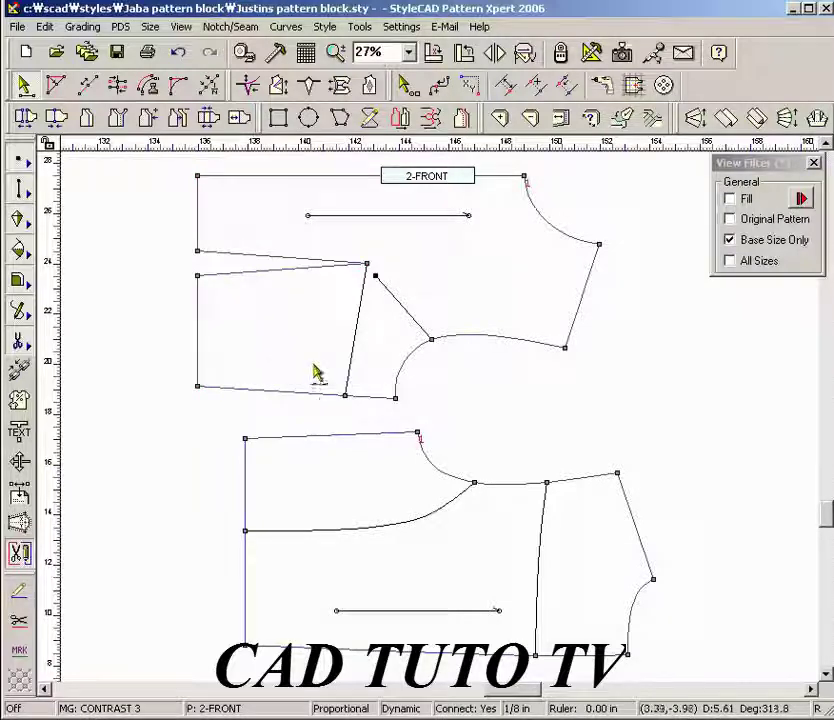
left_click_drag(322, 386, 373, 420)
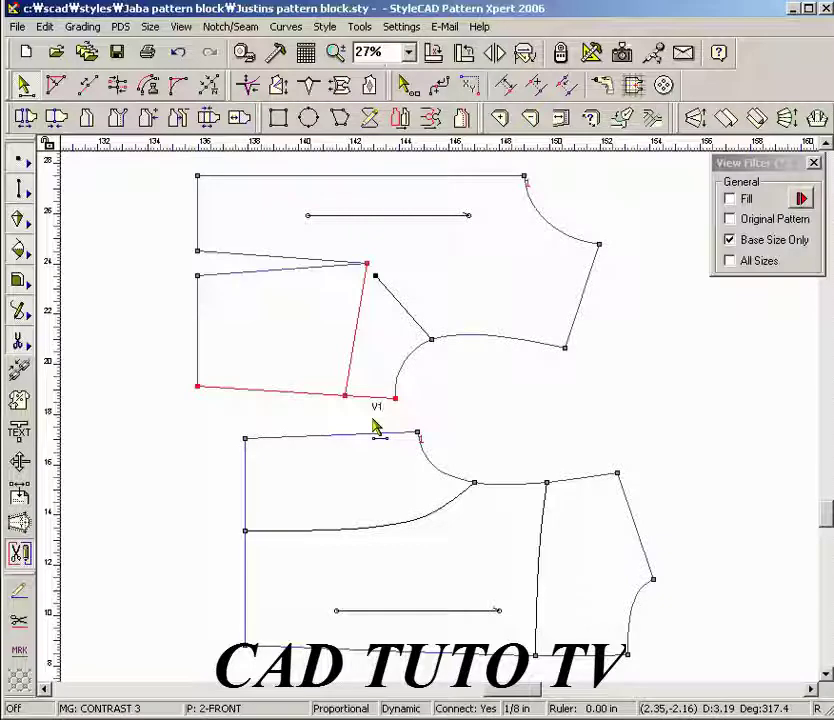
left_click(351, 370)
left_click(351, 370)
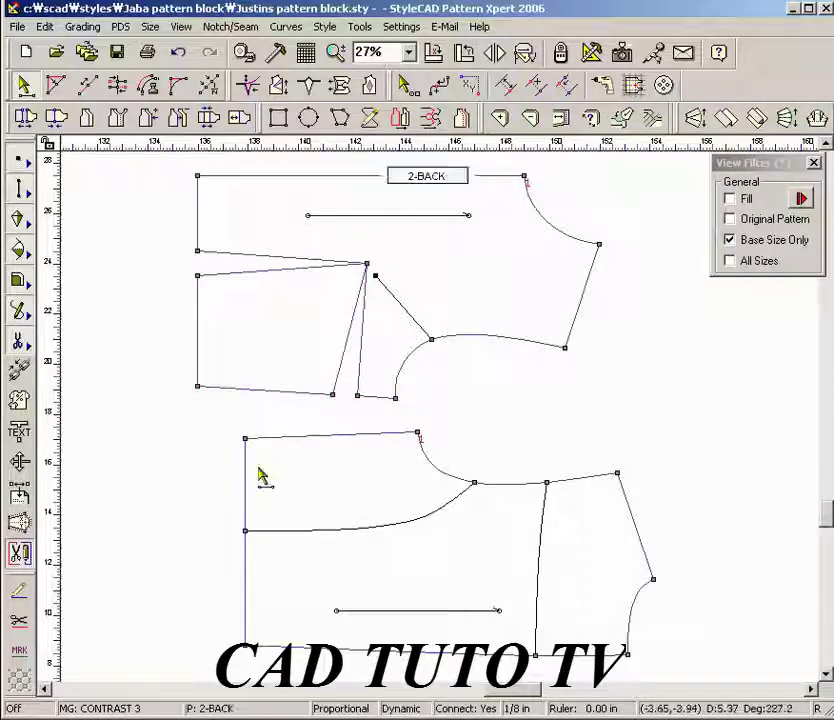
Step: Open V-darts on the 2-BACK pattern: 1 inch at the hem along the curved line and 0.375 inch at the armhole along the yoke line
left_click(300, 560)
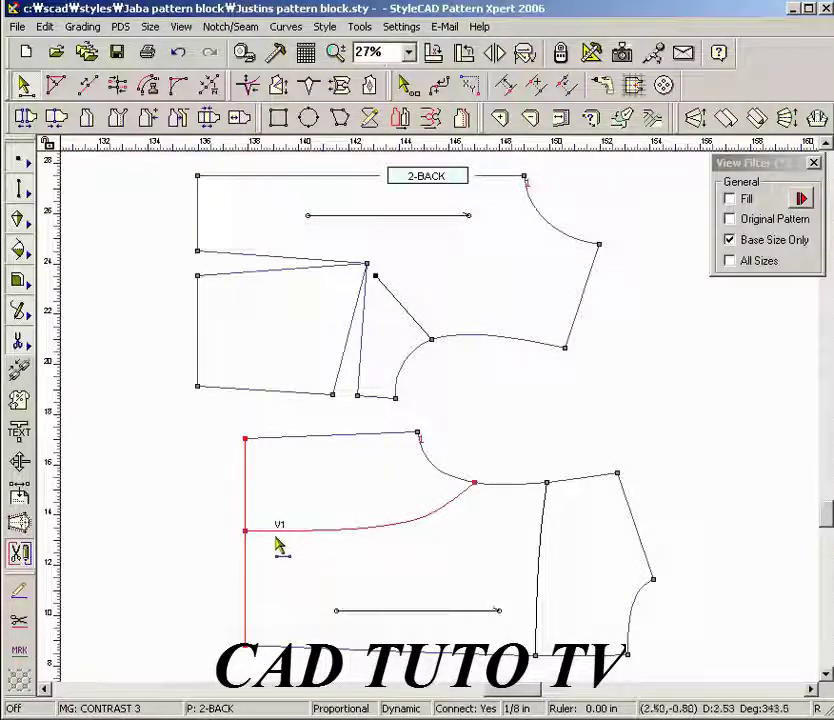
left_click(273, 532)
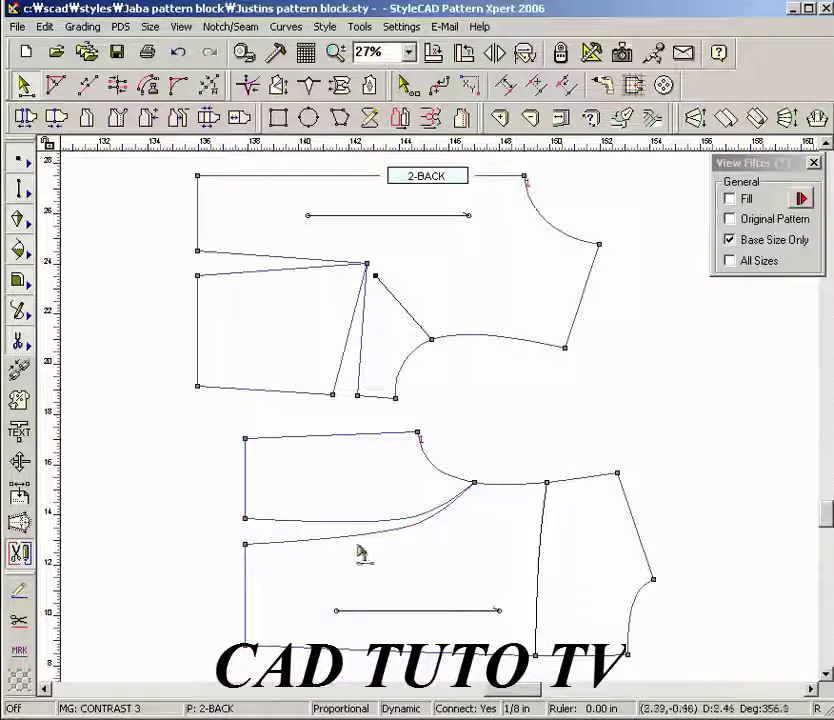
left_click_drag(520, 463, 571, 538)
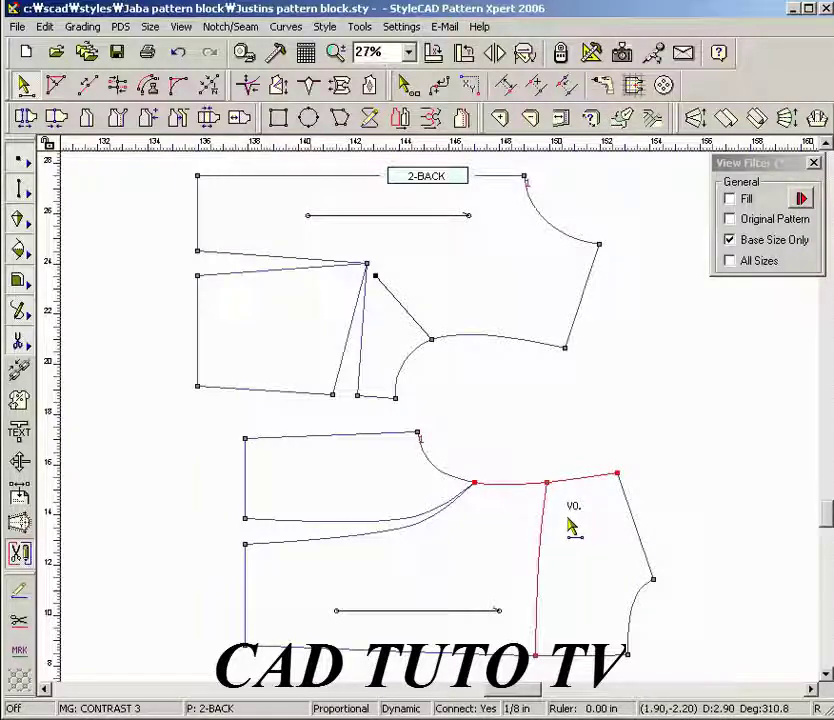
type("5")
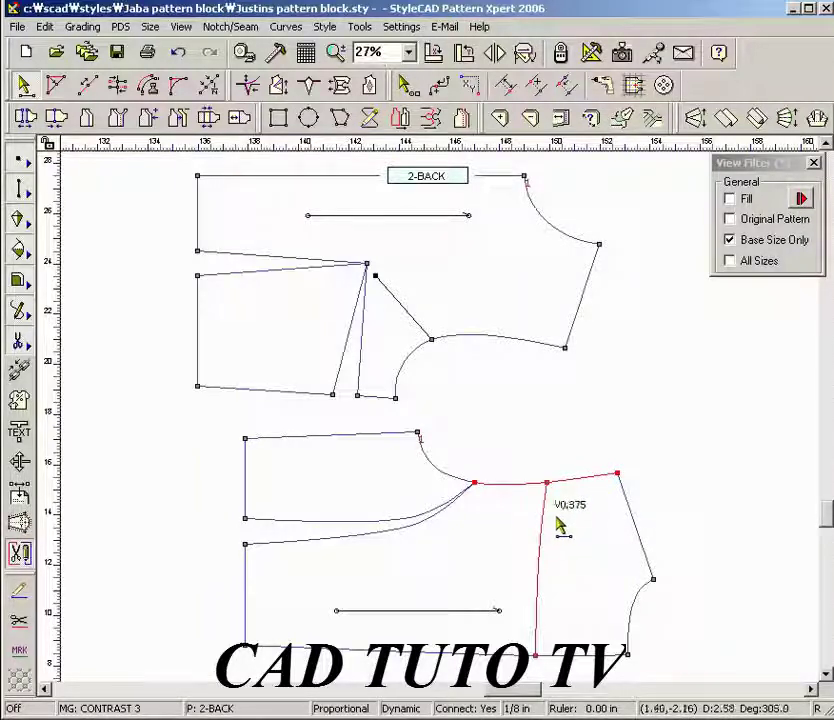
left_click(543, 519)
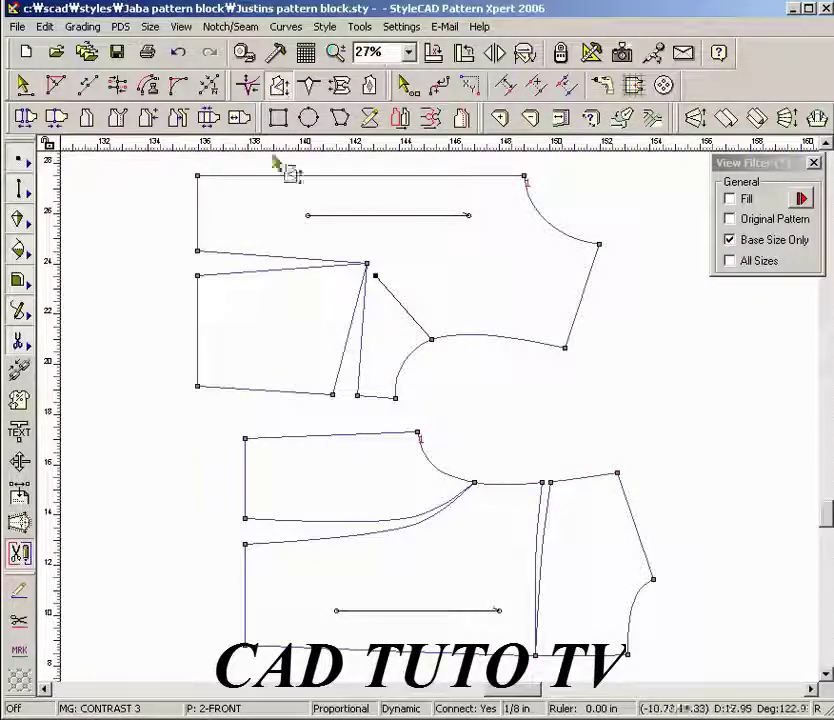
Step: Transfer the whole hem dart of the 2-FRONT pattern into its side-seam dart
left_click_drag(259, 230, 291, 296)
left_click_drag(366, 374, 381, 378)
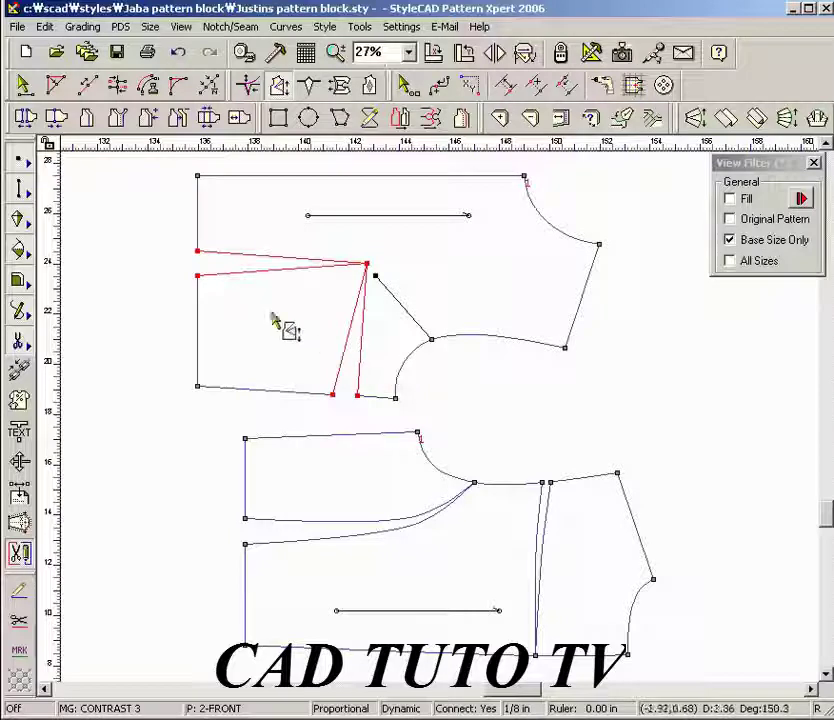
left_click(219, 275)
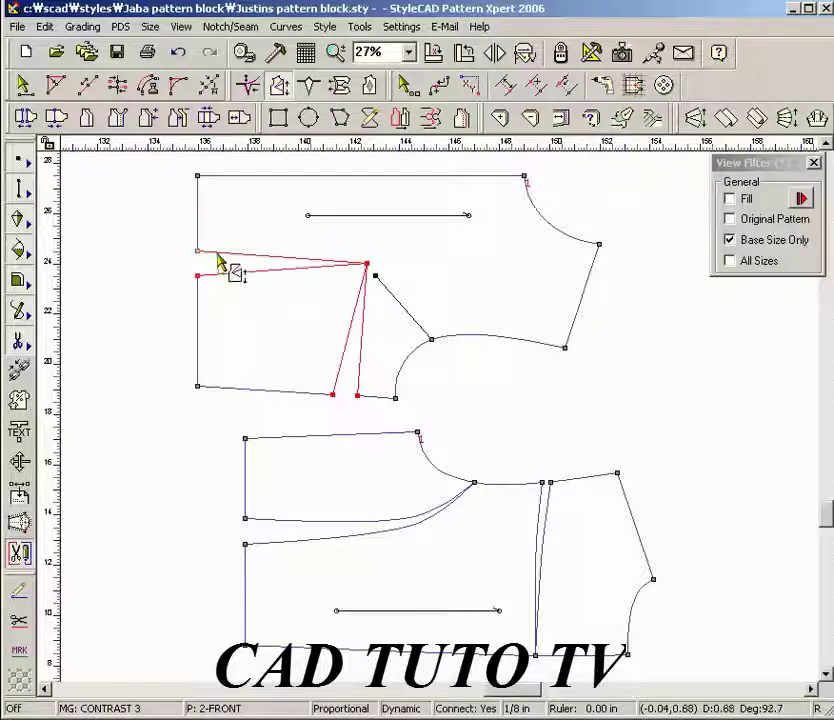
left_click(218, 255)
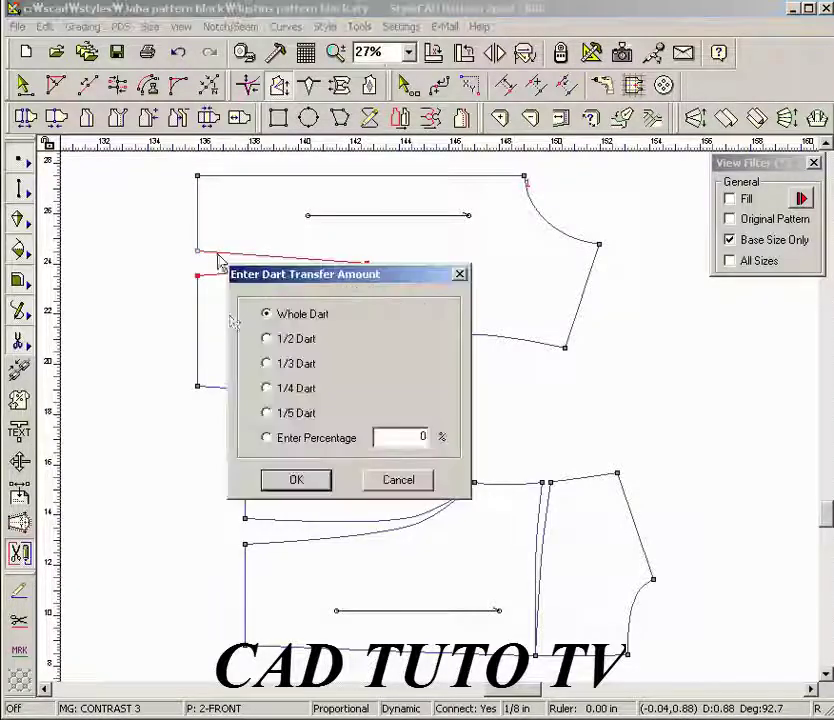
left_click(284, 480)
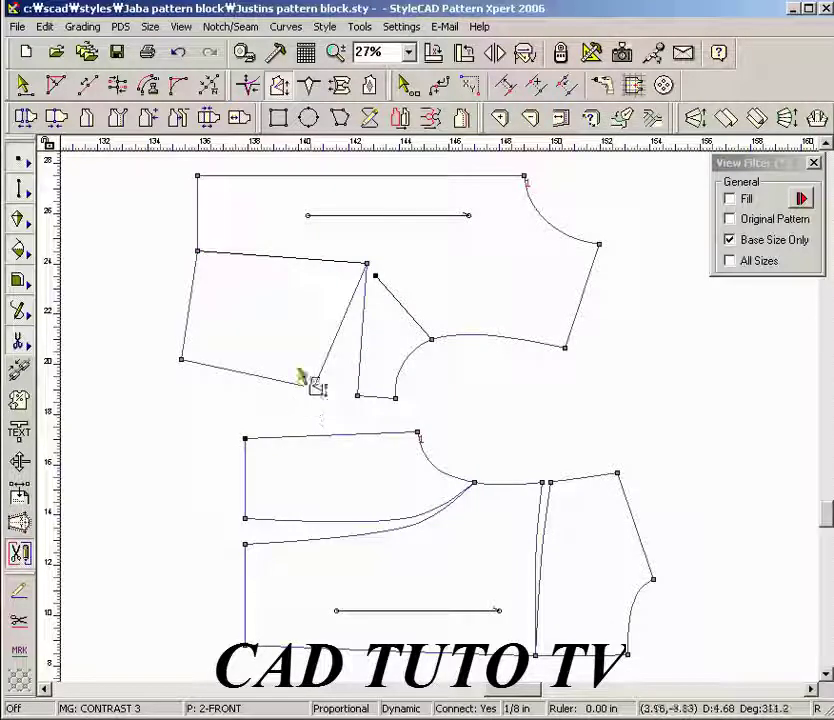
Step: Transfer the 2-FRONT pattern's side-seam dart to the internal line that meets the armhole
left_click(429, 333)
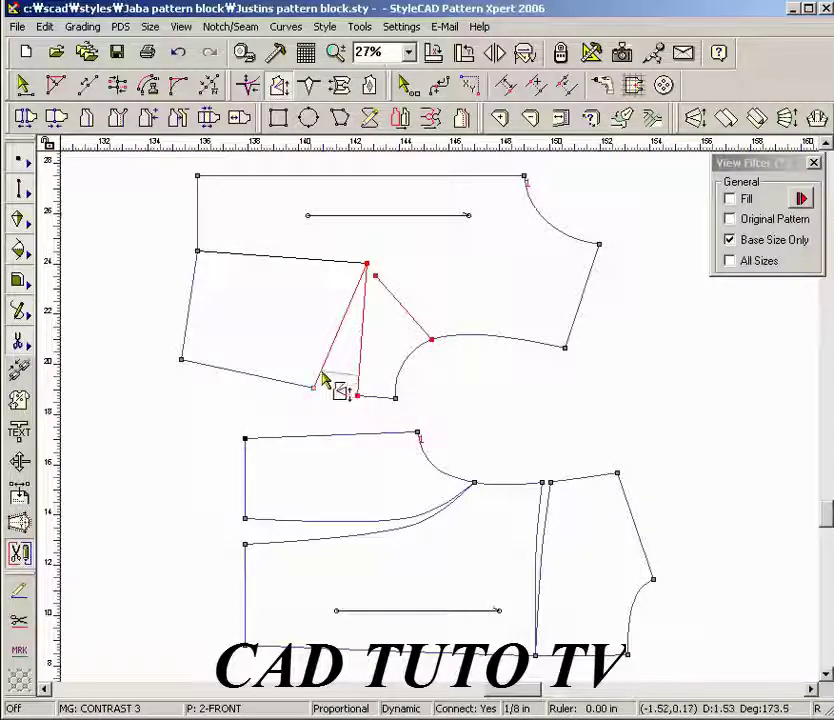
left_click(323, 382)
left_click(401, 606)
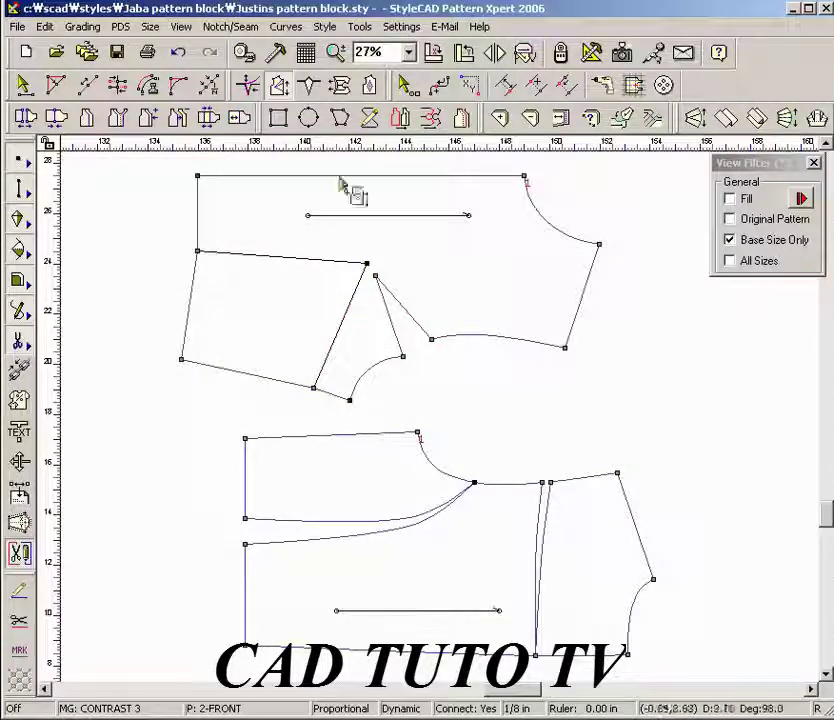
Step: Try capping the front armhole dart starting from its side-seam-side leg, and undo the cap
left_click(310, 86)
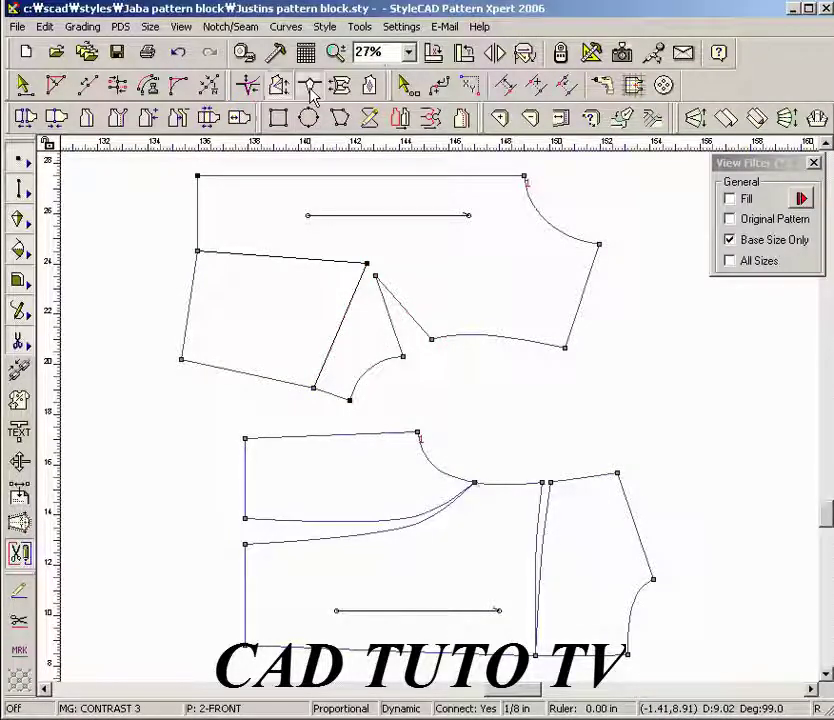
left_click_drag(366, 302, 450, 386)
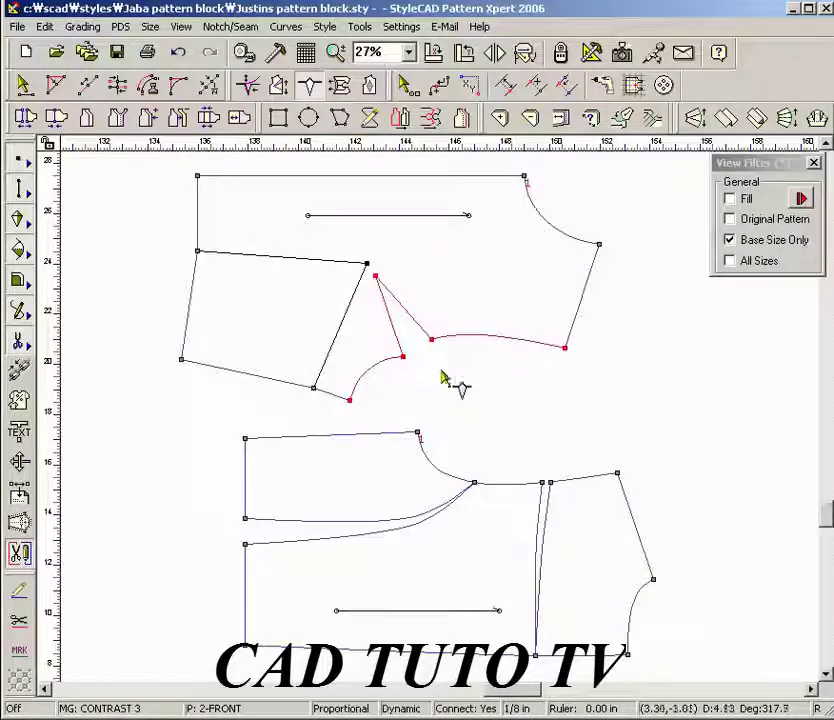
left_click(397, 338)
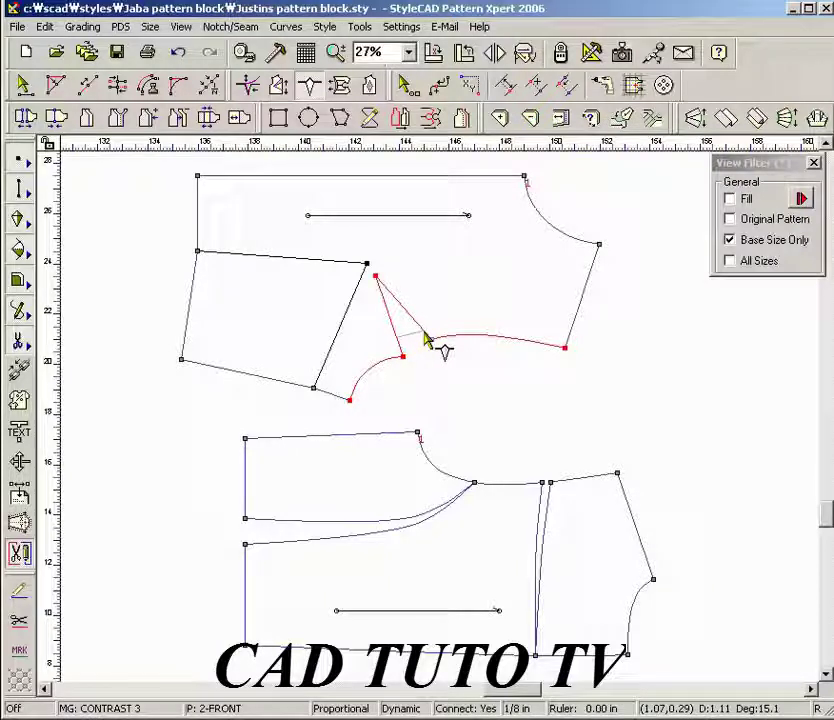
left_click(428, 341)
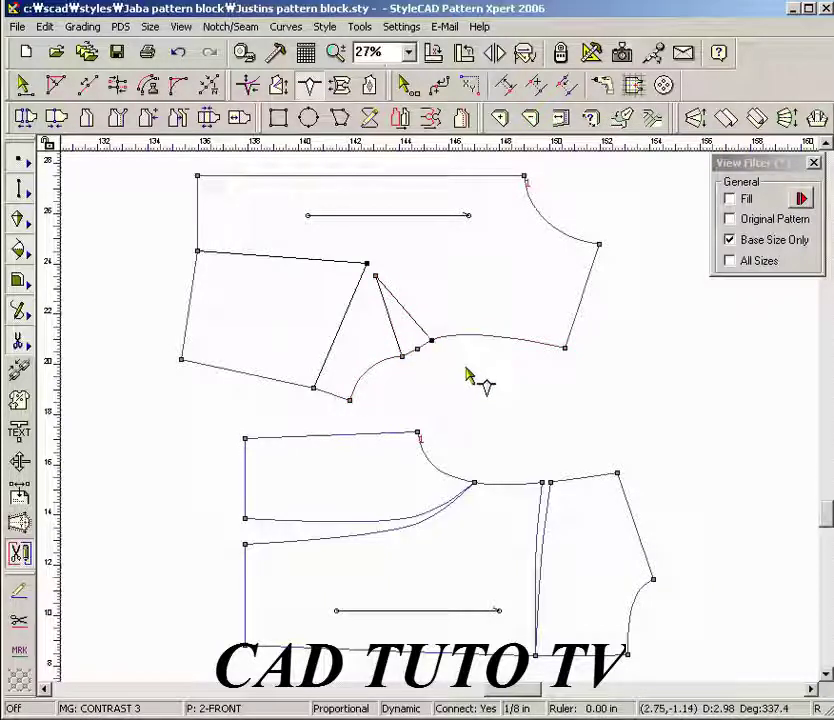
key("ctrl+z")
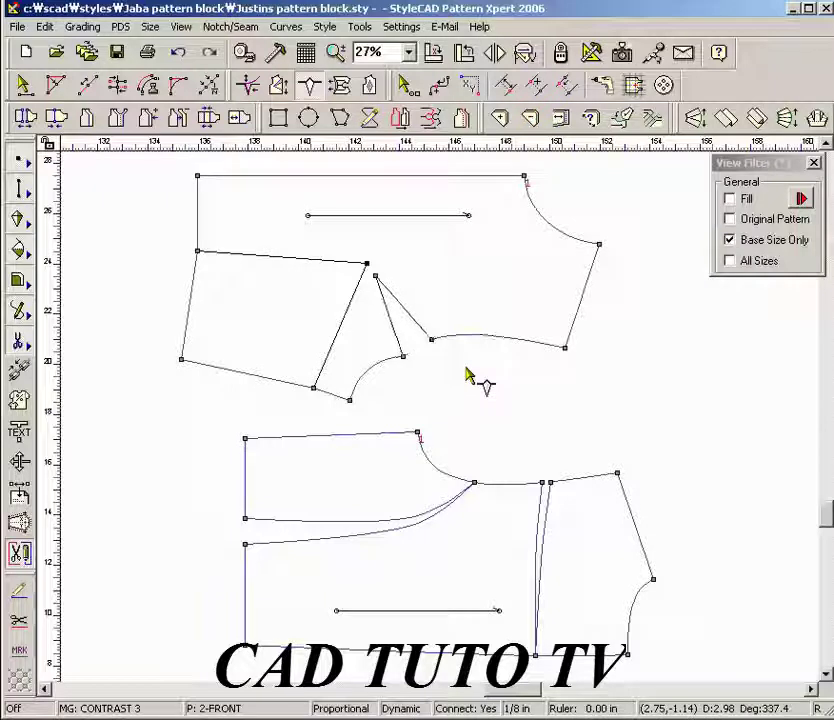
Step: Cap the front armhole dart starting from its shoulder-side leg
left_click_drag(372, 315, 458, 380)
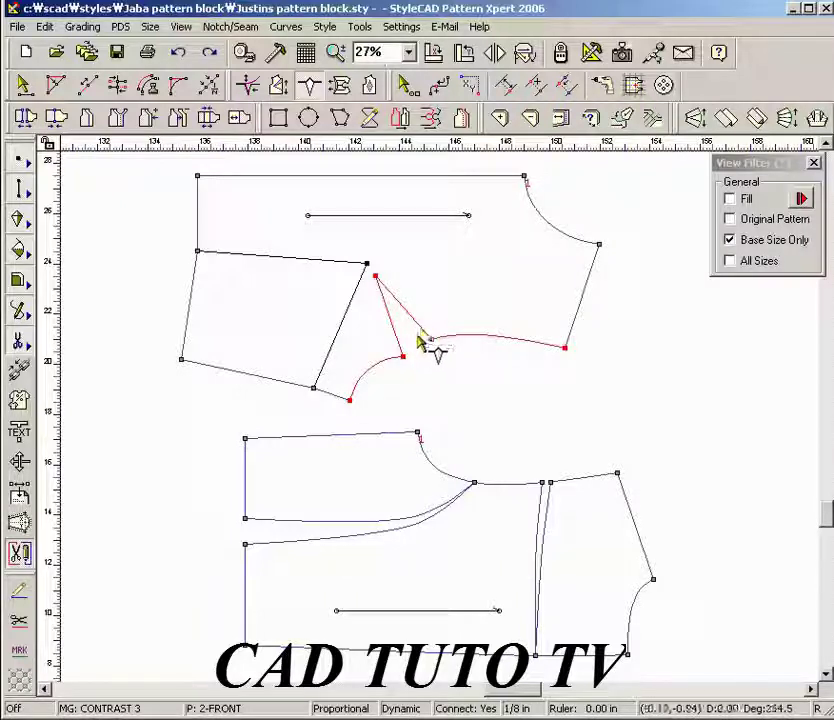